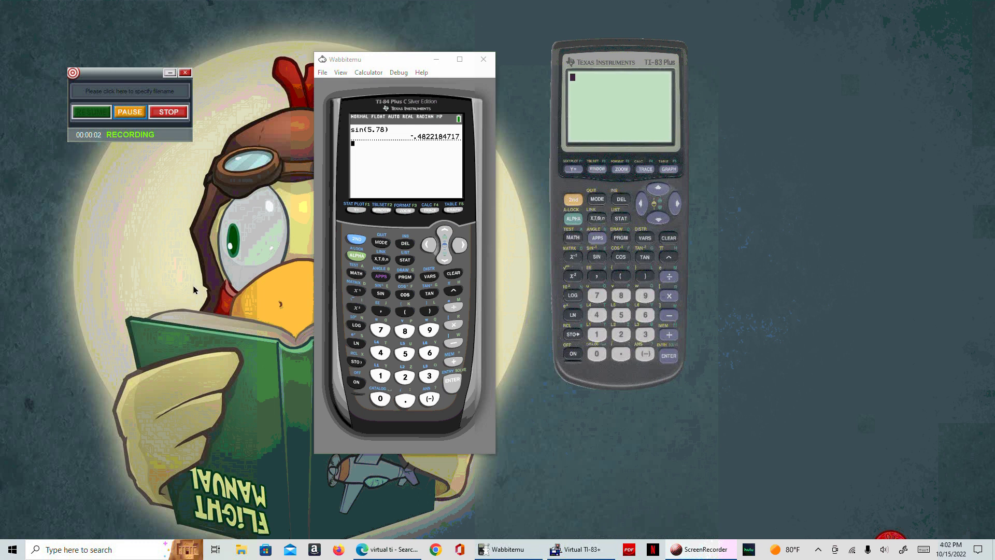
Hide the recorder controls and clear the Wabbitemu TI-84 home screen.
click(169, 73)
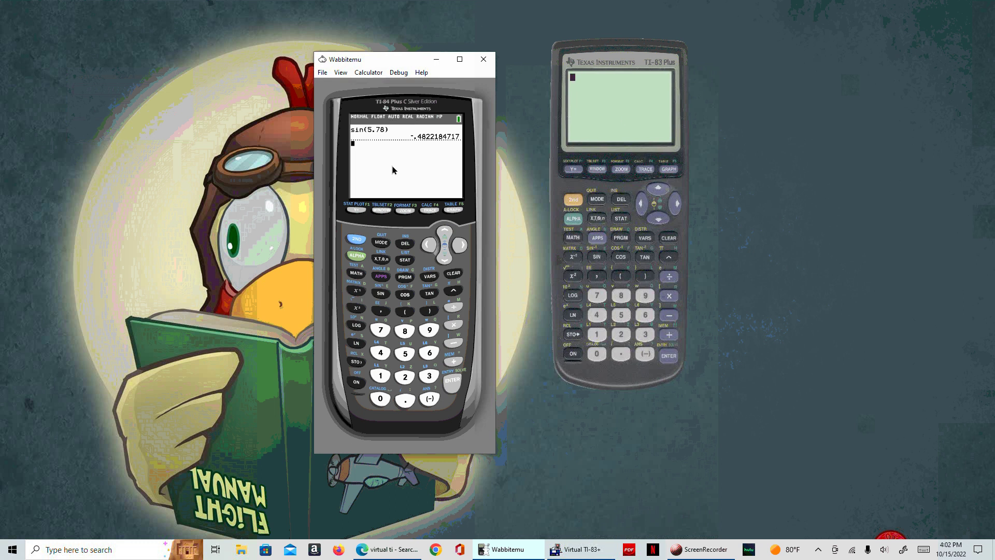
click(454, 273)
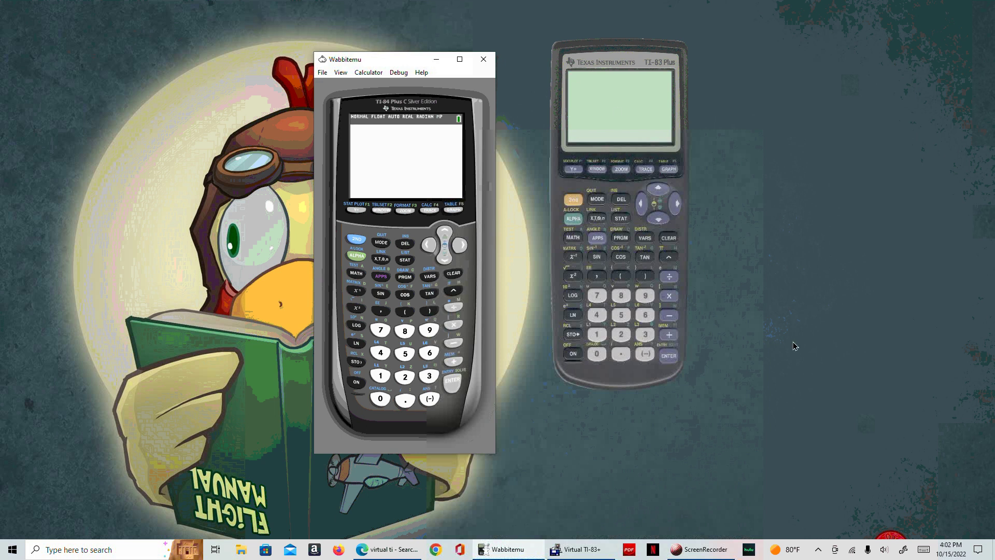
Return to Edge's 'virtual ti' Bing results and open the Virtual TI v2.5 beta 5 ticalc.org page.
click(391, 557)
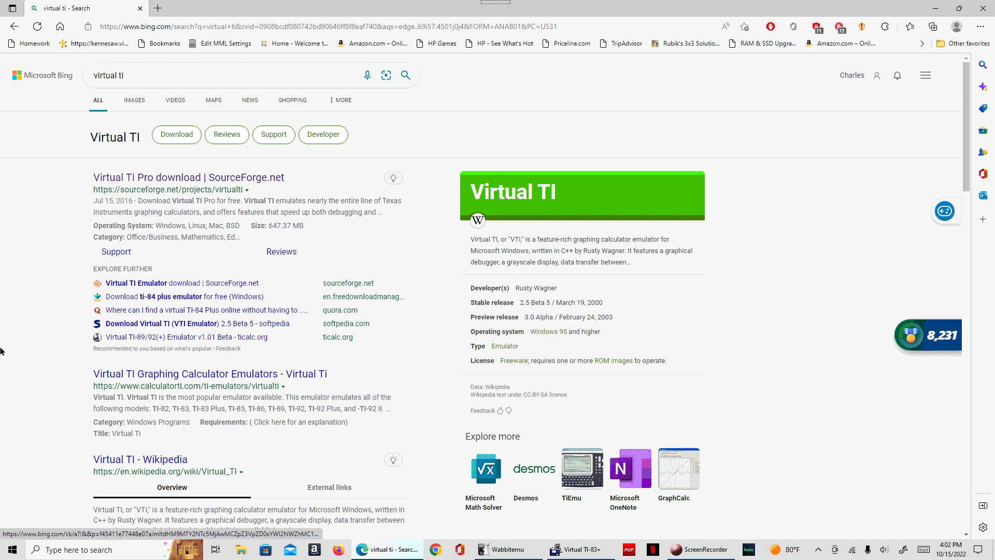
scroll(1, 351, down, 2)
scroll(1, 351, down, 7)
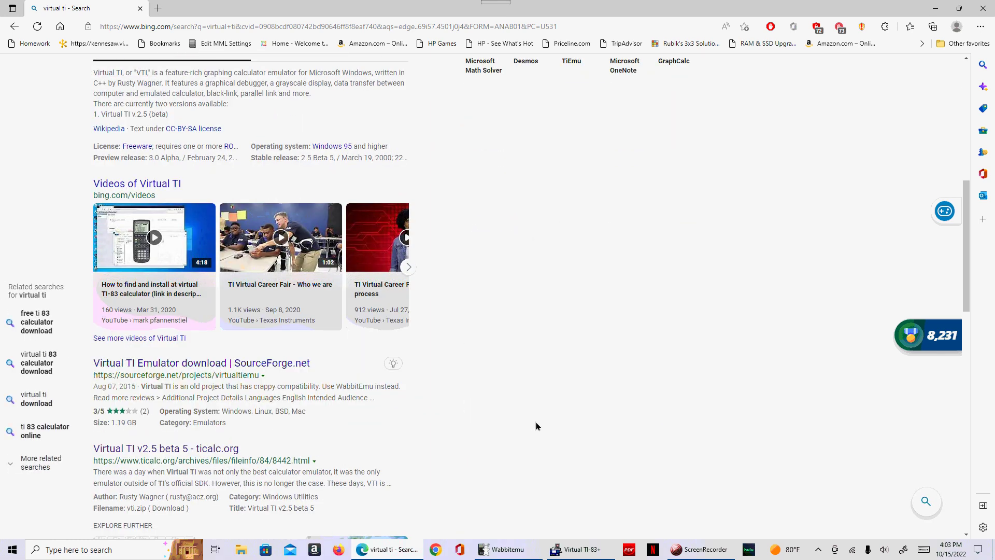
scroll(417, 415, down, 2)
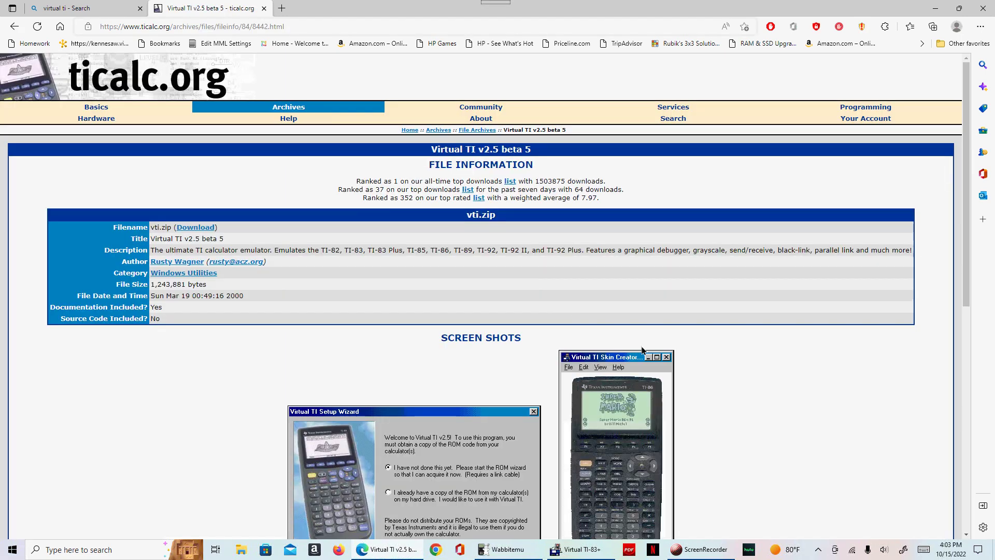
Download vti.zip from ticalc.org and save it into the Downloads folder.
click(204, 227)
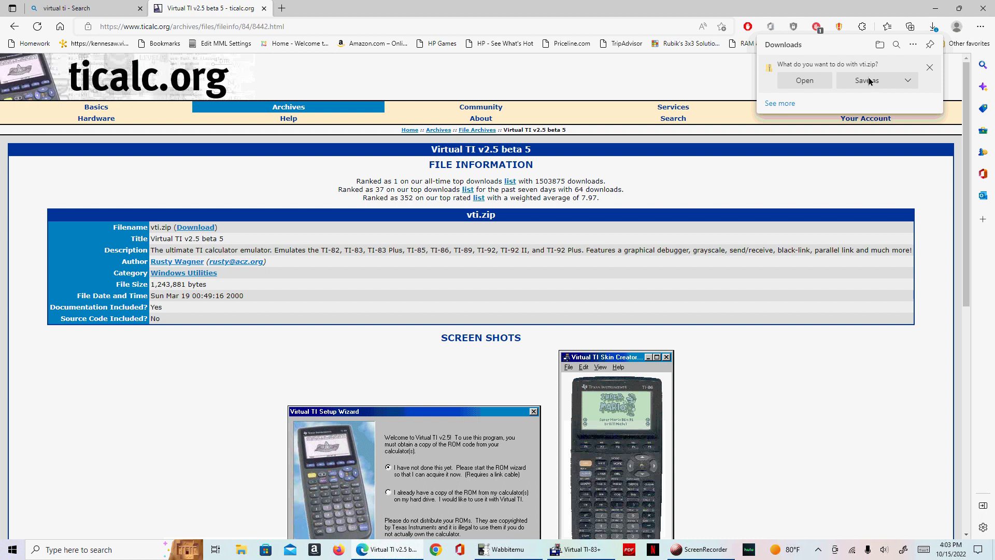
click(867, 80)
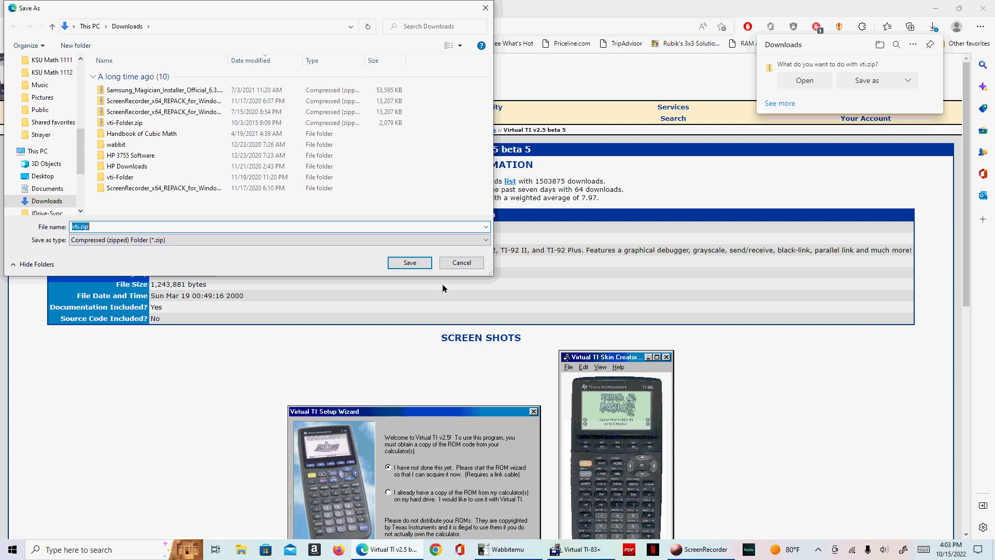
click(412, 263)
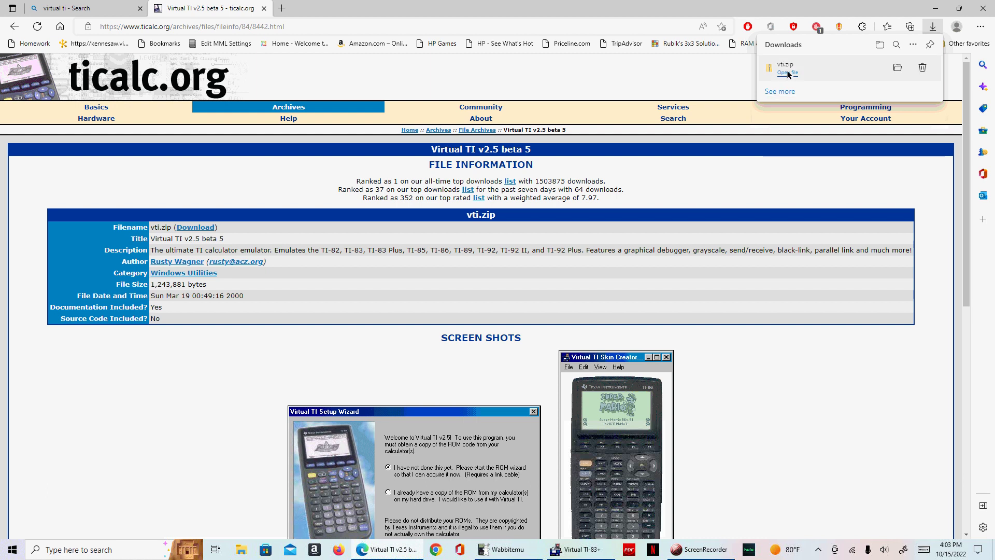
Extract vti.zip into a new 'vti 89' folder in Downloads, run Vti.exe and cancel its wizard.
click(792, 73)
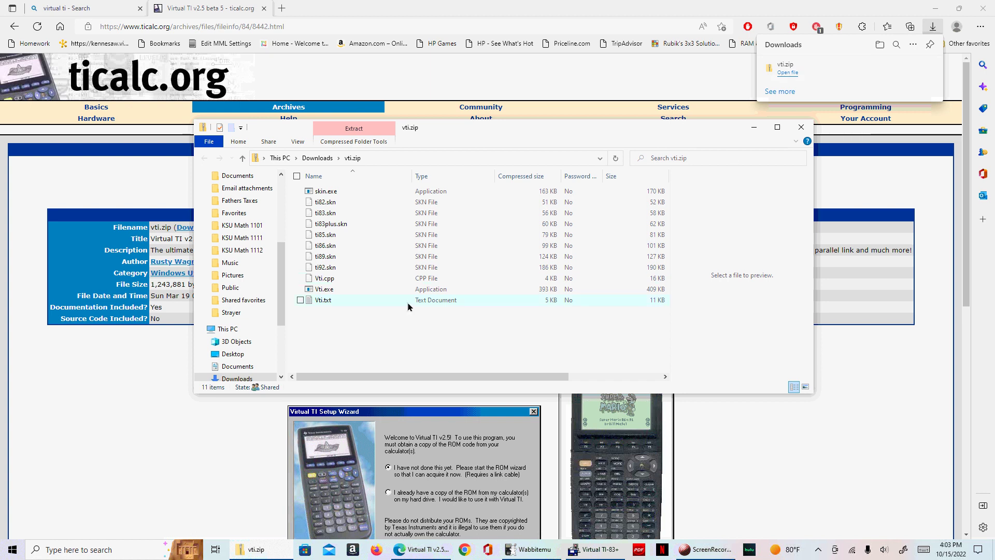
double_click(323, 289)
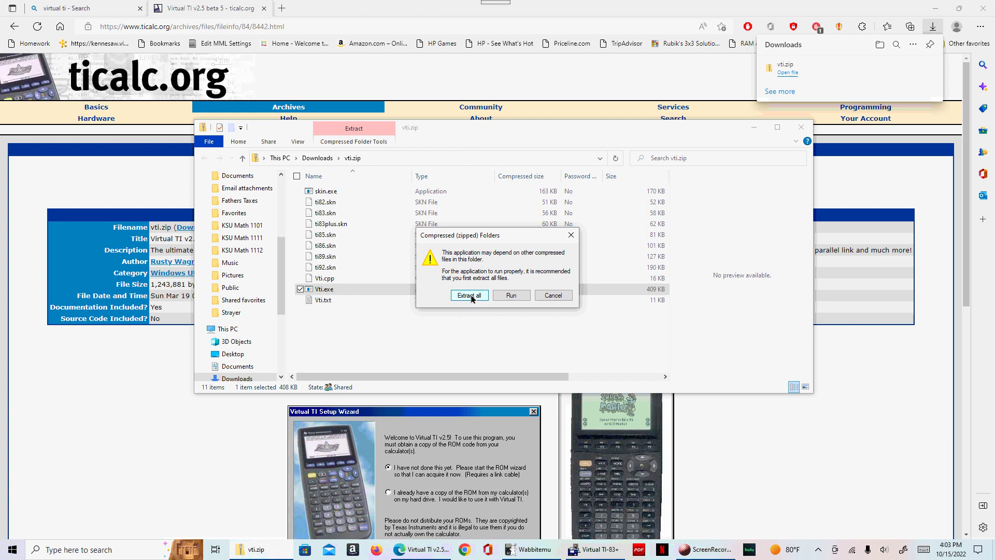
click(469, 295)
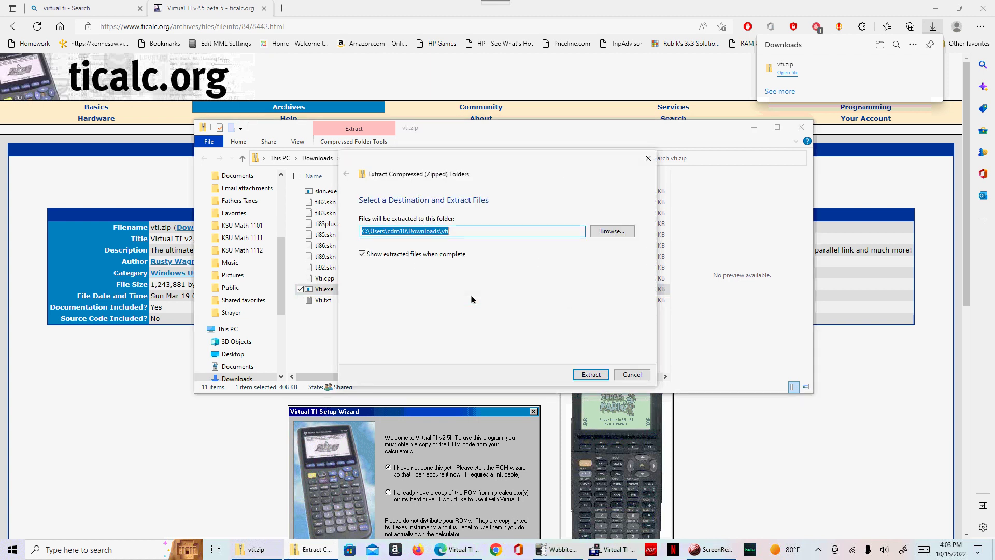
click(463, 235)
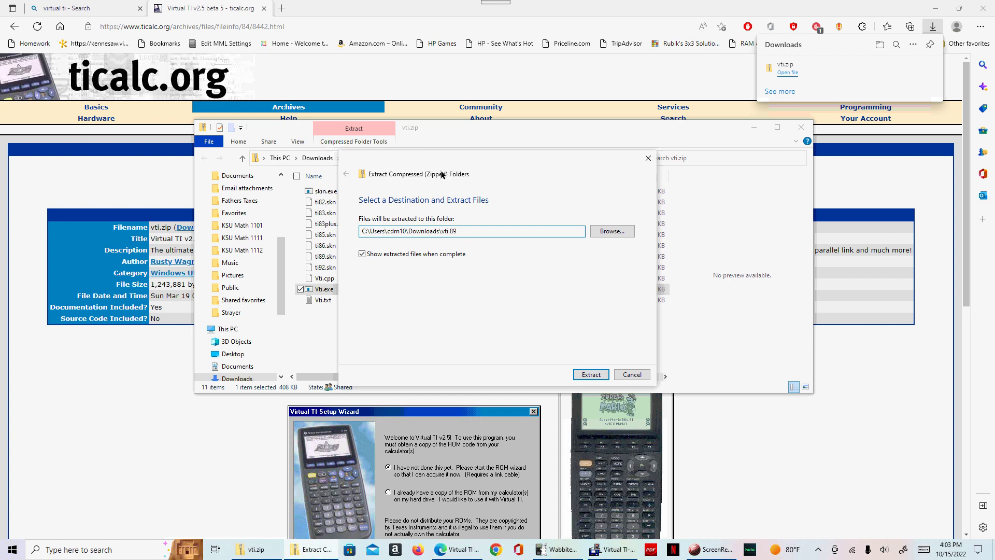
click(591, 375)
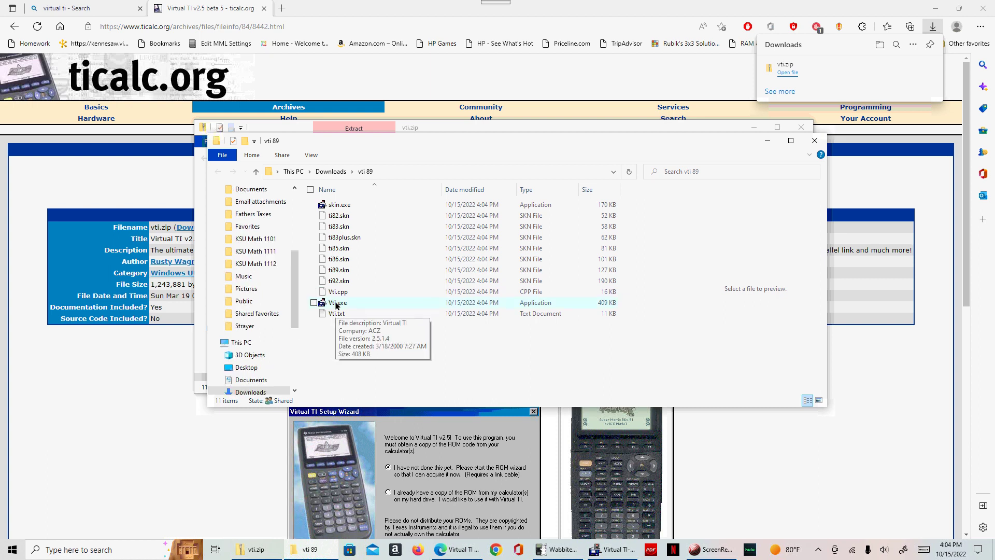
double_click(336, 304)
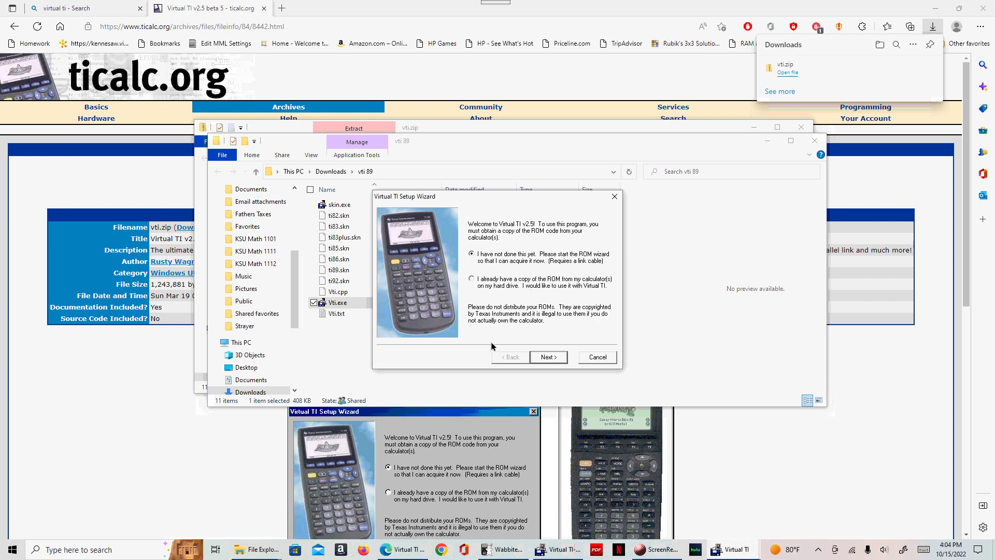
click(595, 356)
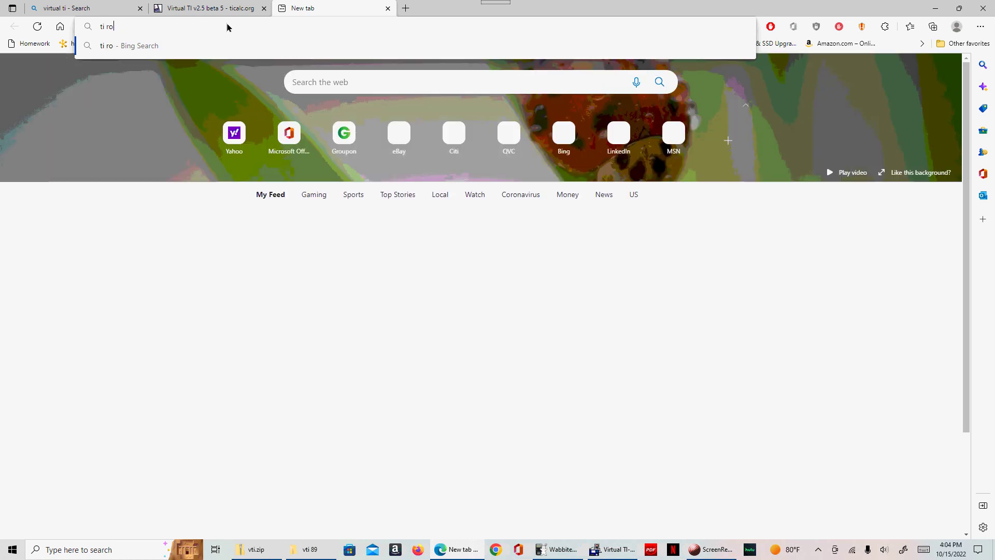
Search the web for 'ti rom' and open the TIRoms - Home result.
text(m)
key(Return)
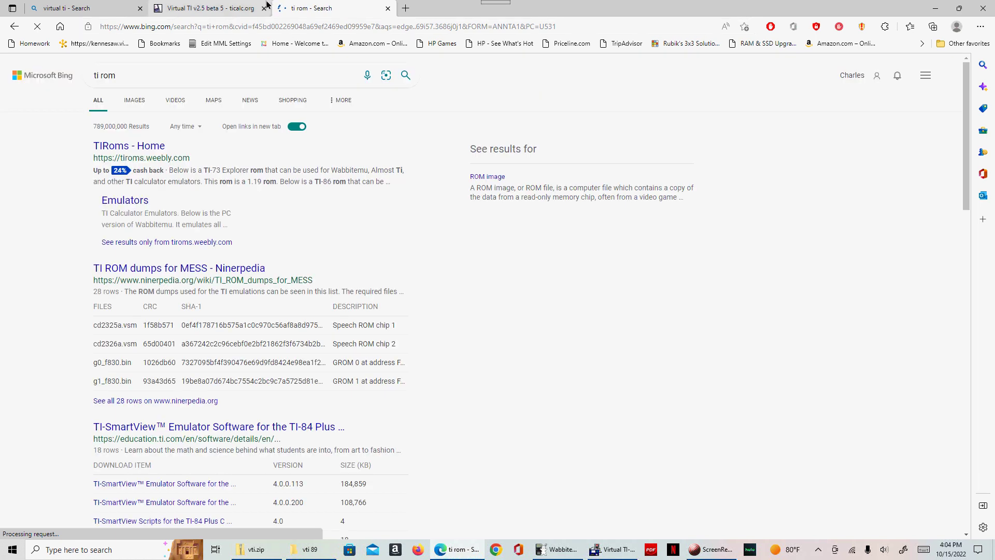
mouse_move(267, 4)
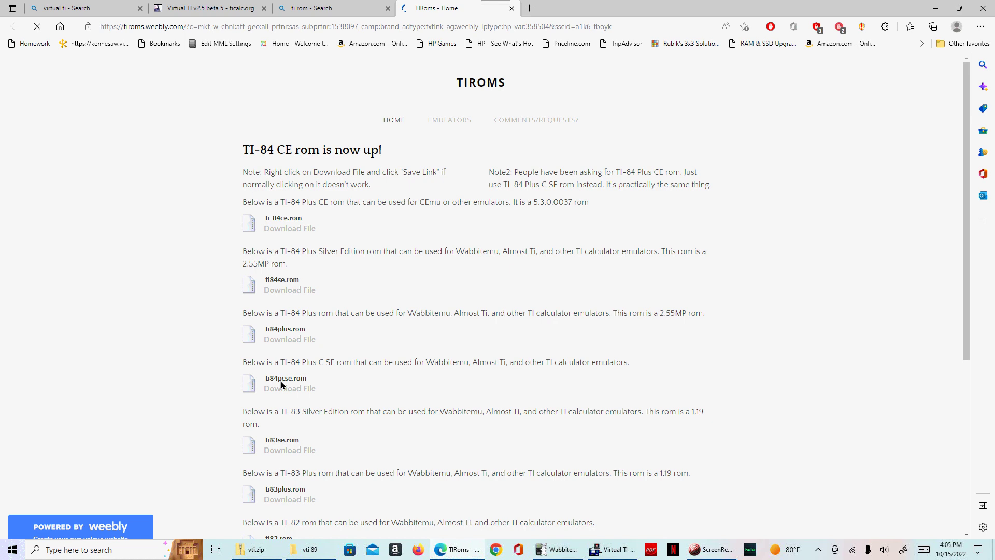
Re-evaluate and clear sin(5.78) on Wabbitemu, then return to the TIRoms page.
click(556, 550)
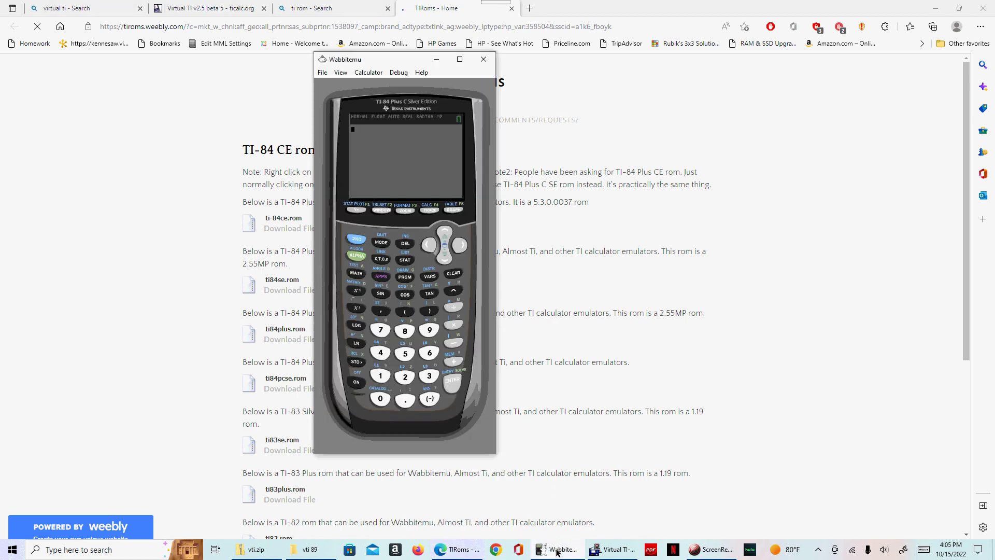
click(451, 386)
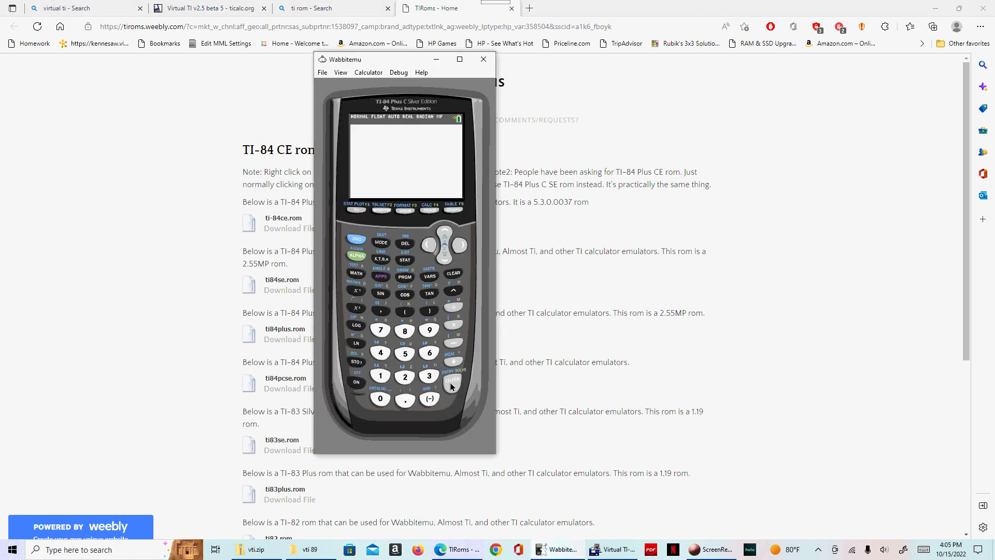
click(453, 273)
click(155, 328)
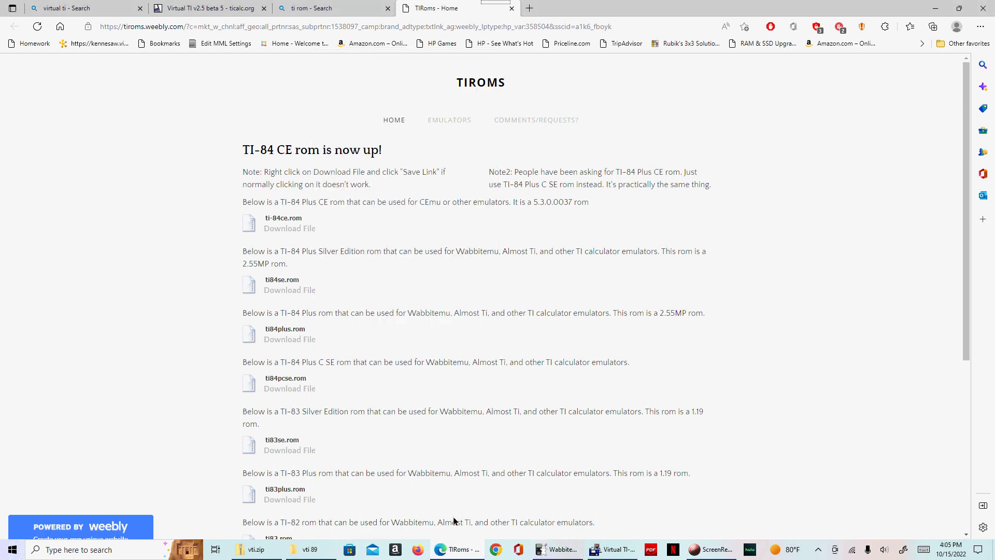
click(614, 552)
click(615, 552)
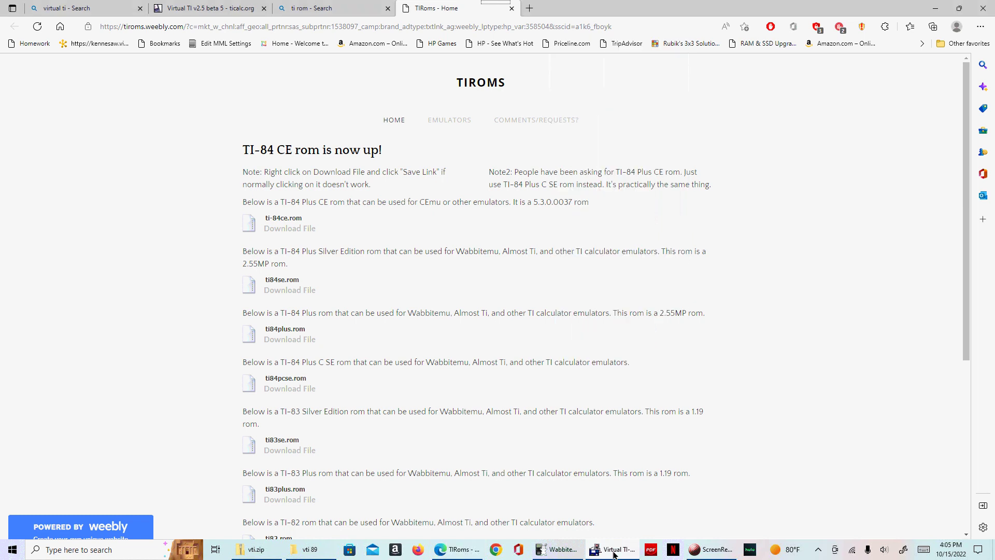
Scroll to the TI-89 entry and save ti89.rom into the Downloads folder.
scroll(420, 358, down, 1)
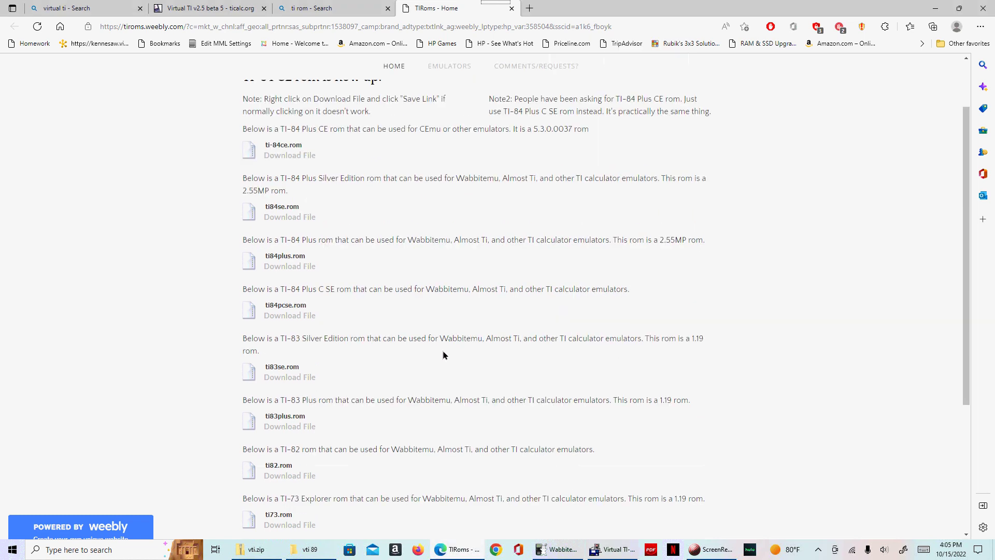
scroll(451, 430, down, 2)
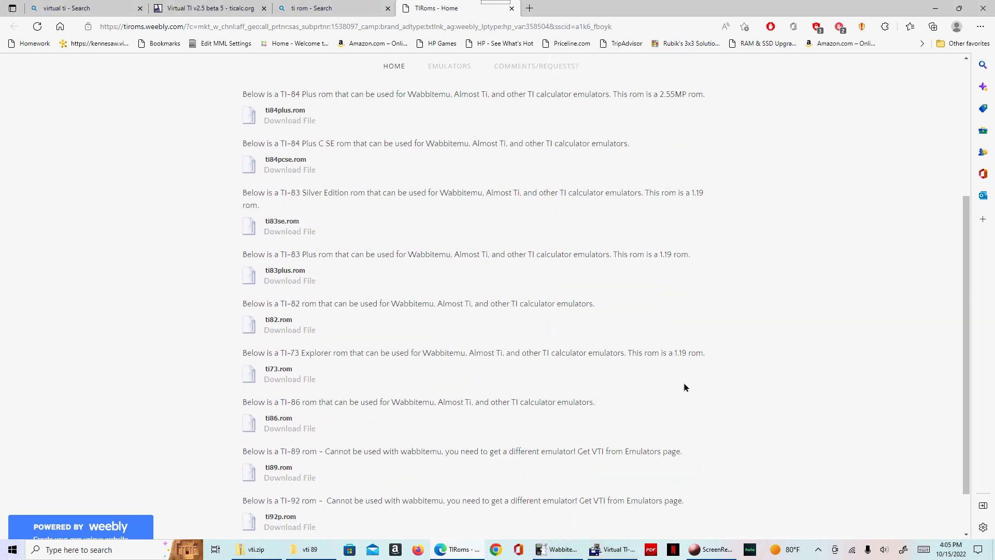
scroll(684, 389, down, 1)
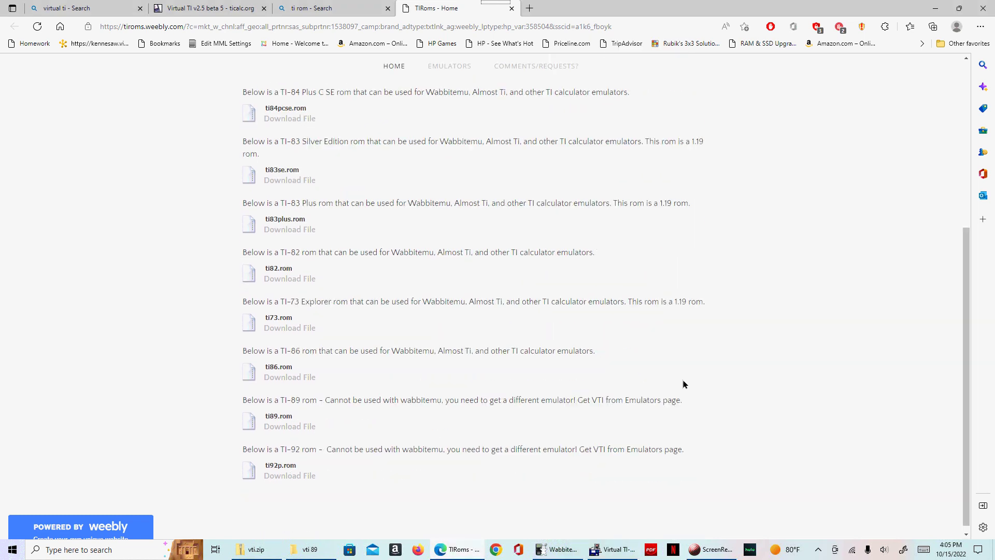
click(286, 420)
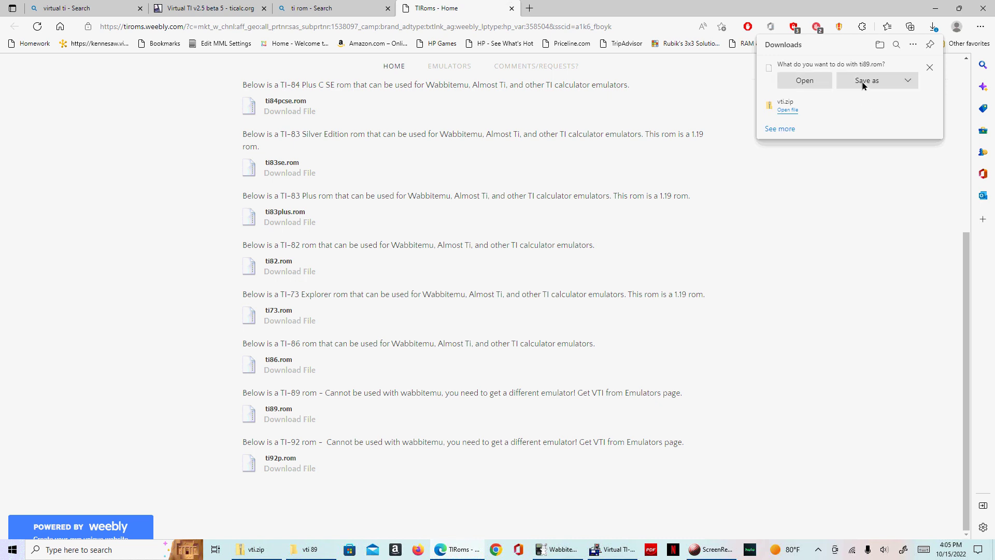
click(863, 82)
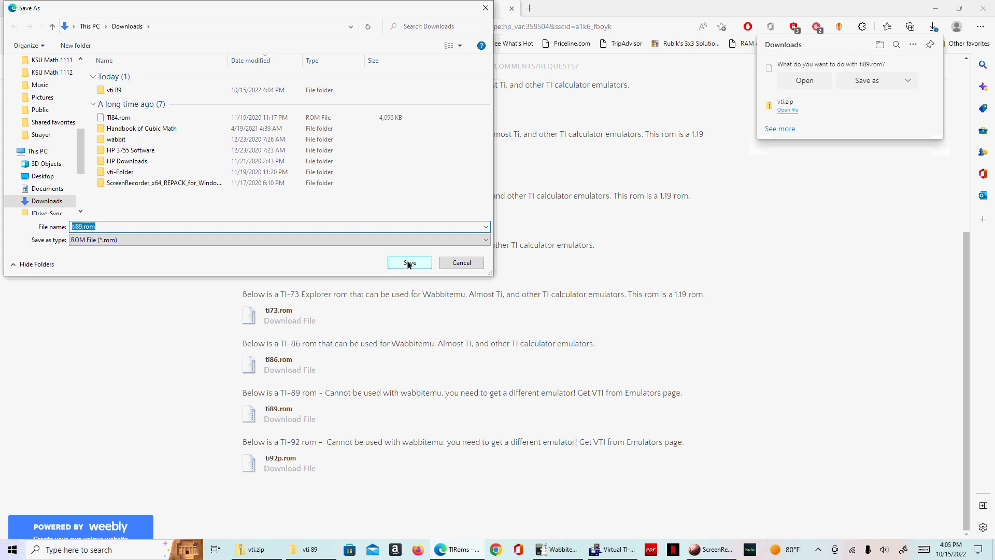
click(409, 264)
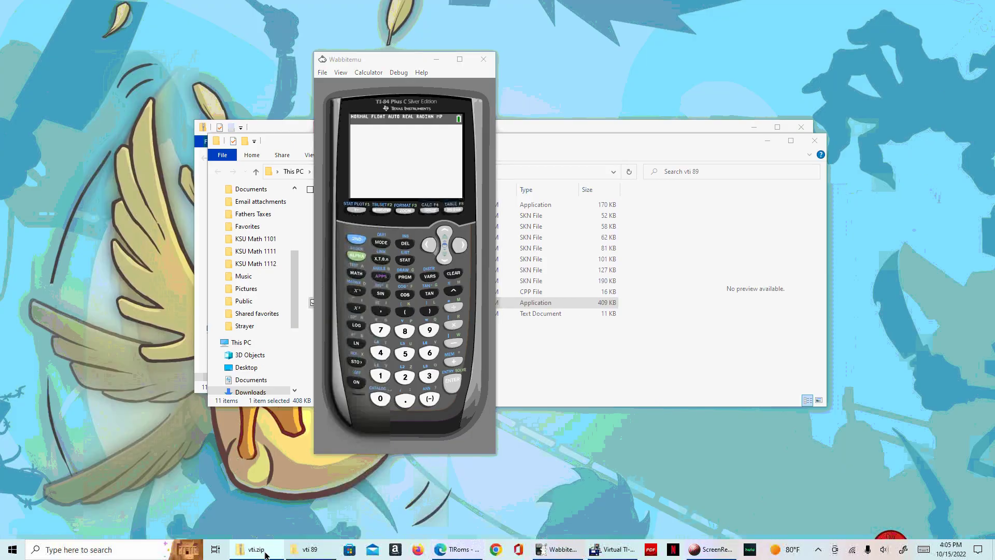
Launch Vti.exe from the vti 89 folder and choose to use an existing ROM copy.
click(305, 551)
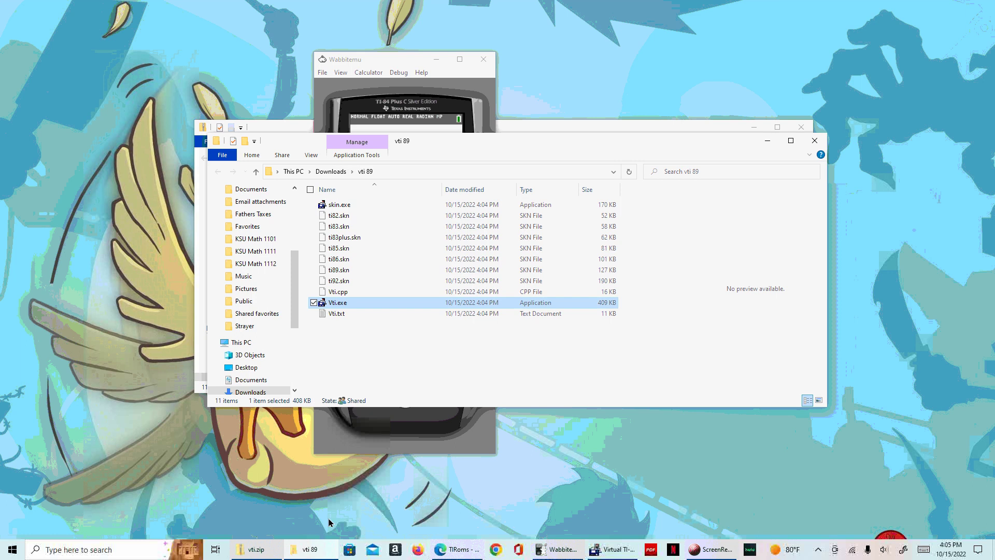
double_click(342, 303)
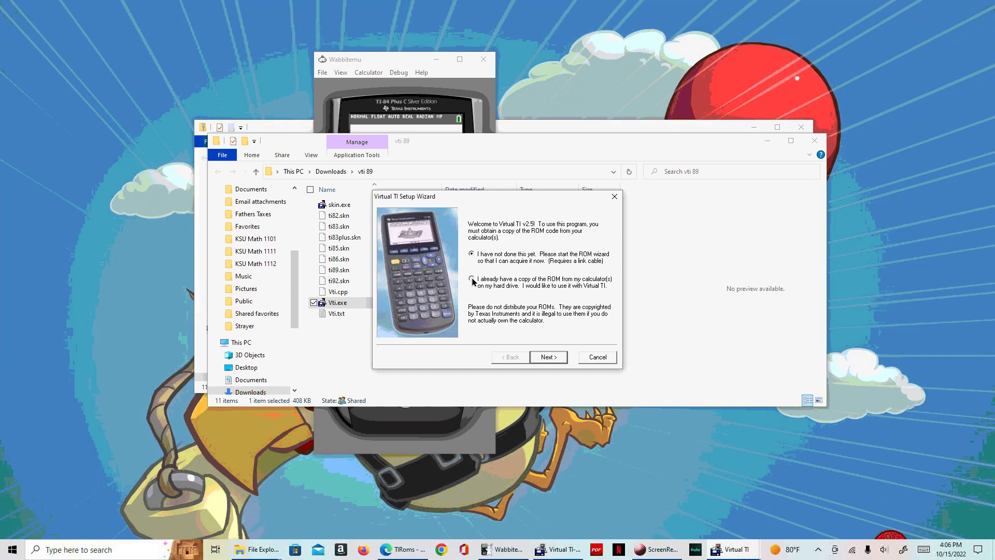
click(472, 279)
click(553, 357)
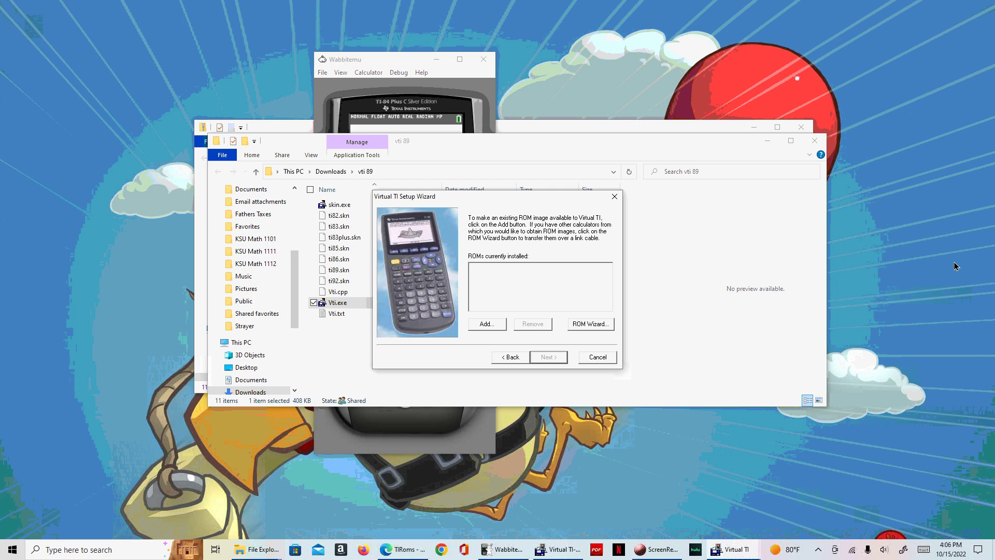
Add ti89.rom from Downloads as TI-89 version 2.09 and finish the Virtual TI setup.
click(486, 325)
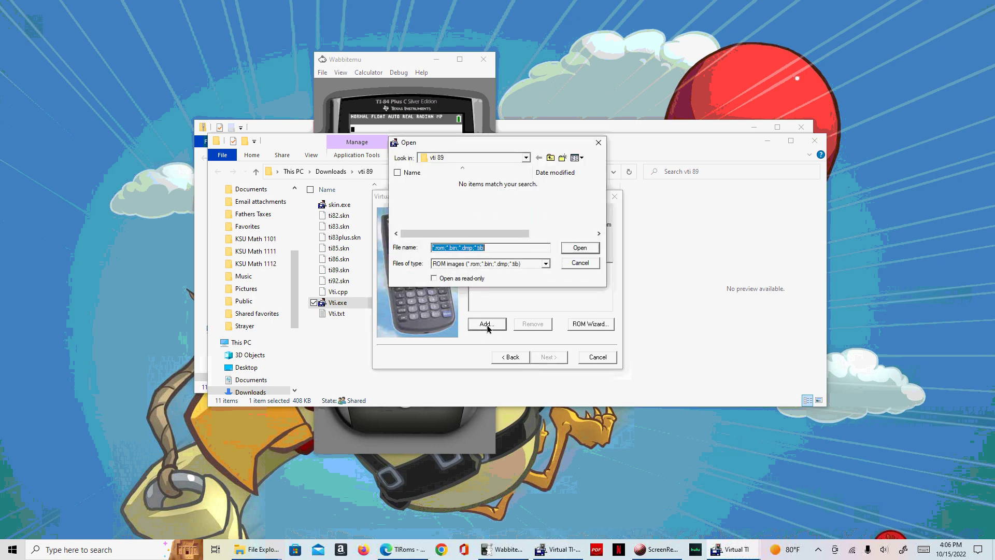
click(525, 159)
click(526, 158)
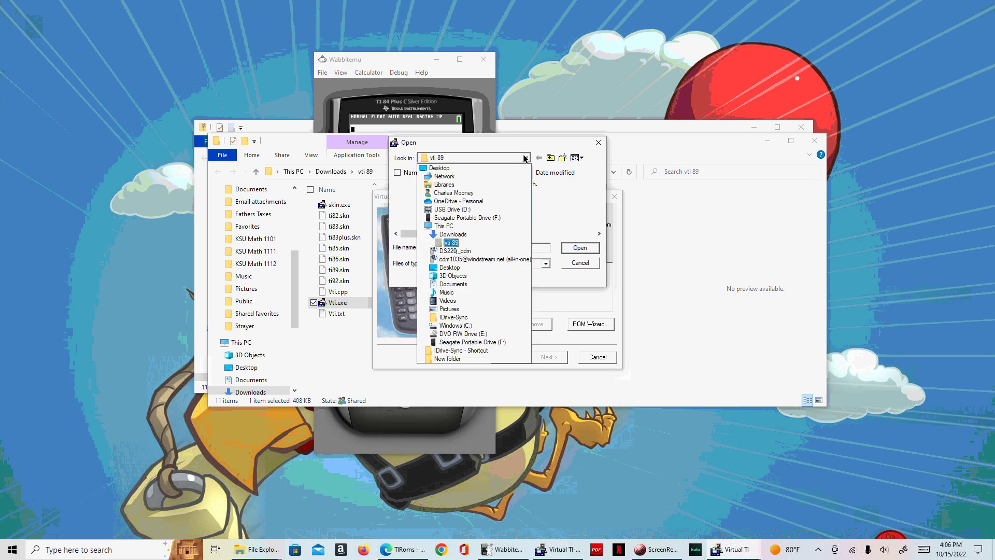
click(452, 234)
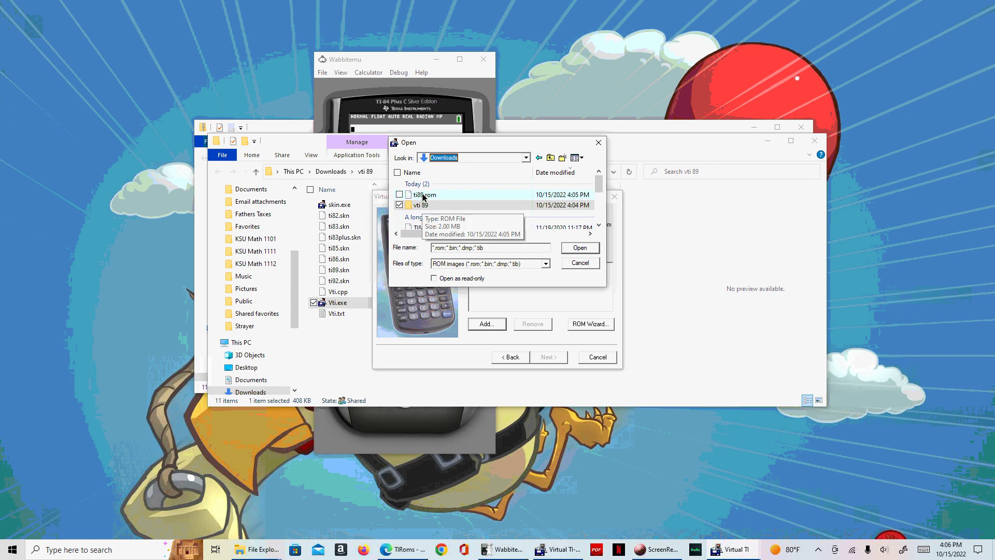
double_click(424, 196)
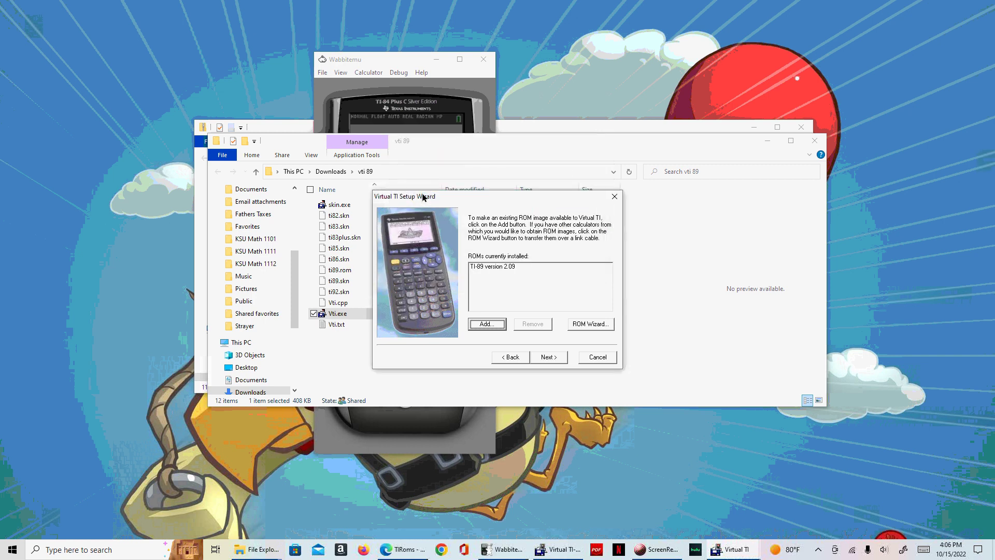
click(496, 266)
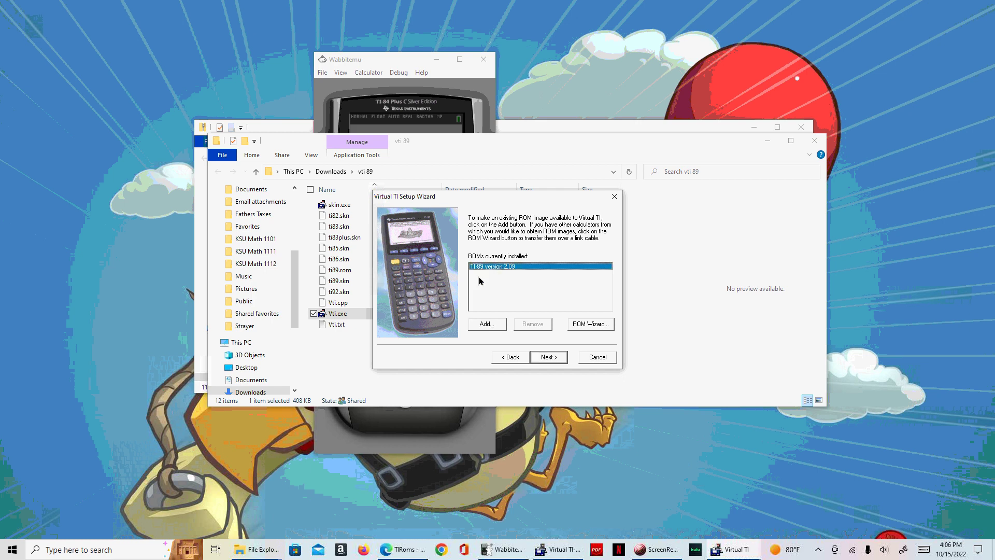
click(547, 359)
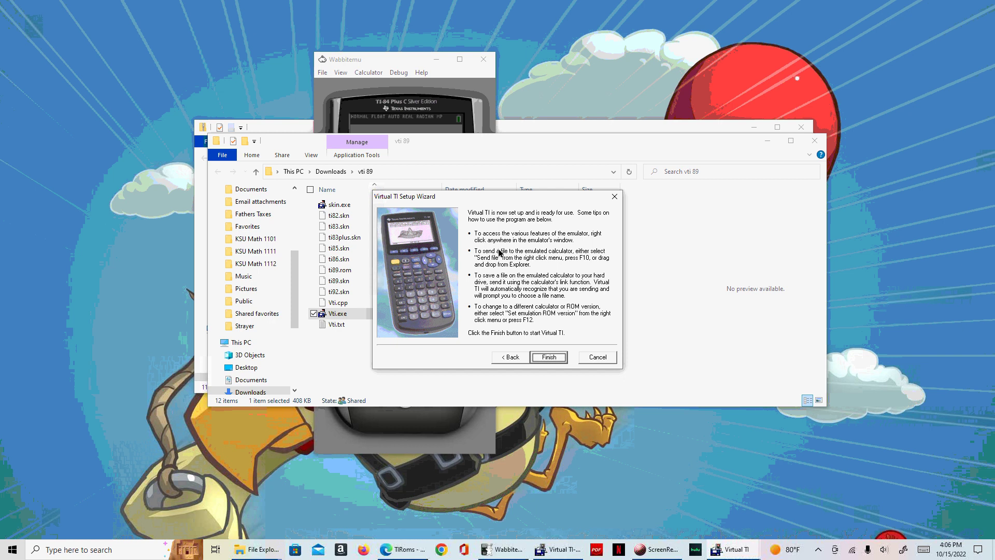
click(547, 358)
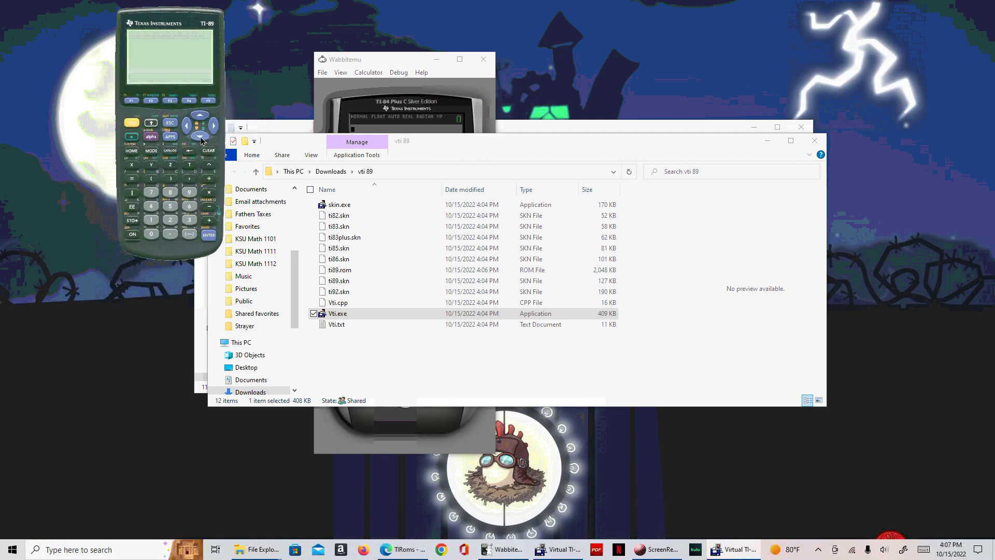
Switch the TI-89 to the Large (2x) view through the Emulation options menu.
right_click(173, 57)
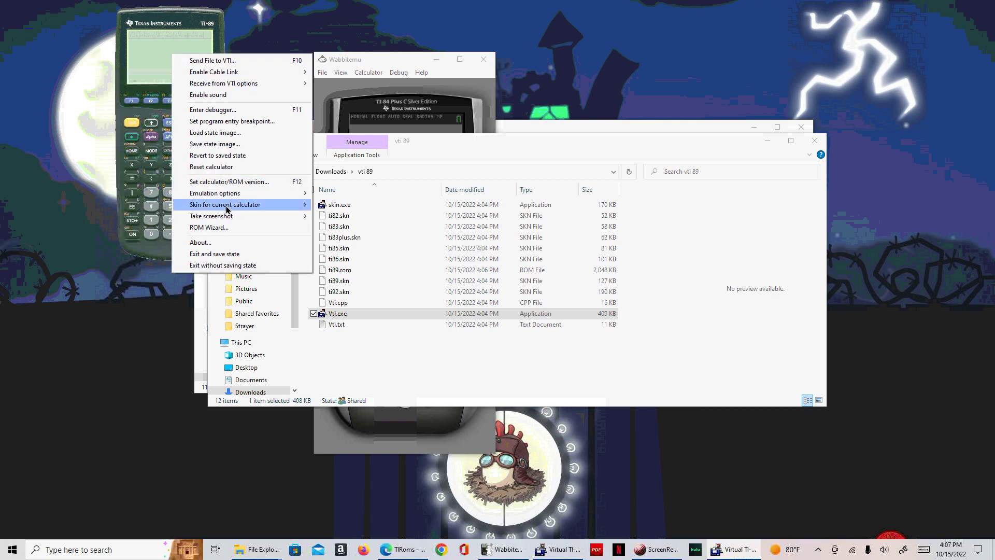
mouse_move(226, 208)
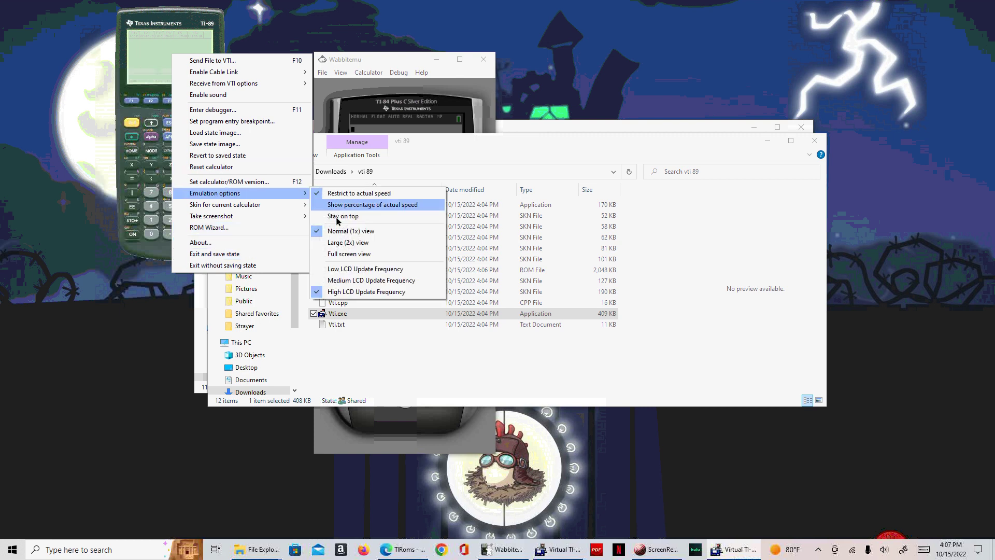
click(342, 243)
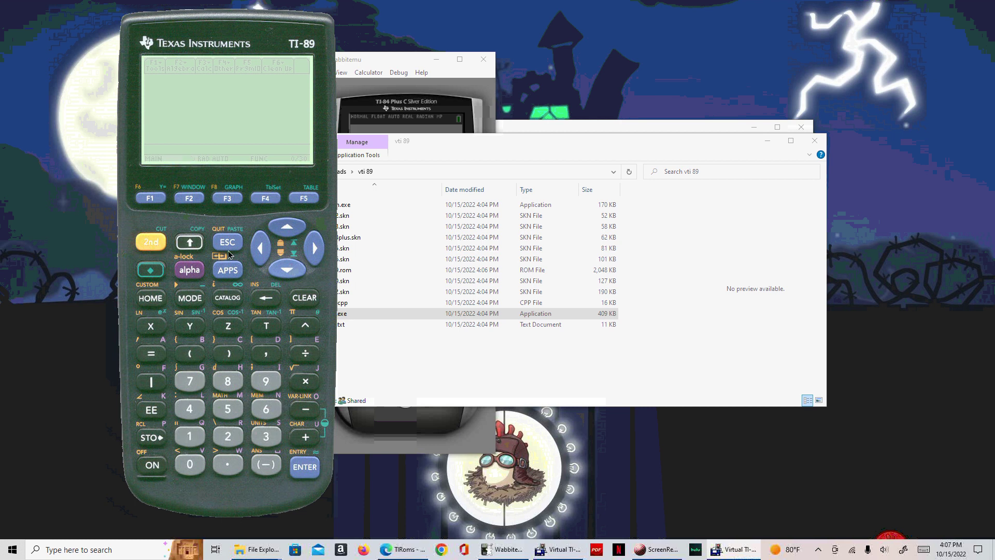
click(154, 243)
click(146, 246)
click(285, 269)
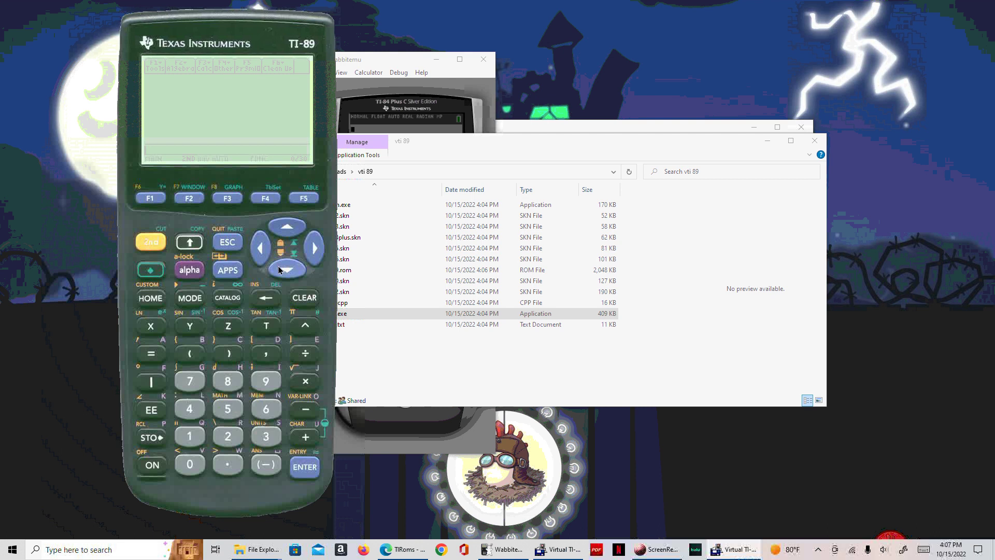
click(148, 272)
click(151, 200)
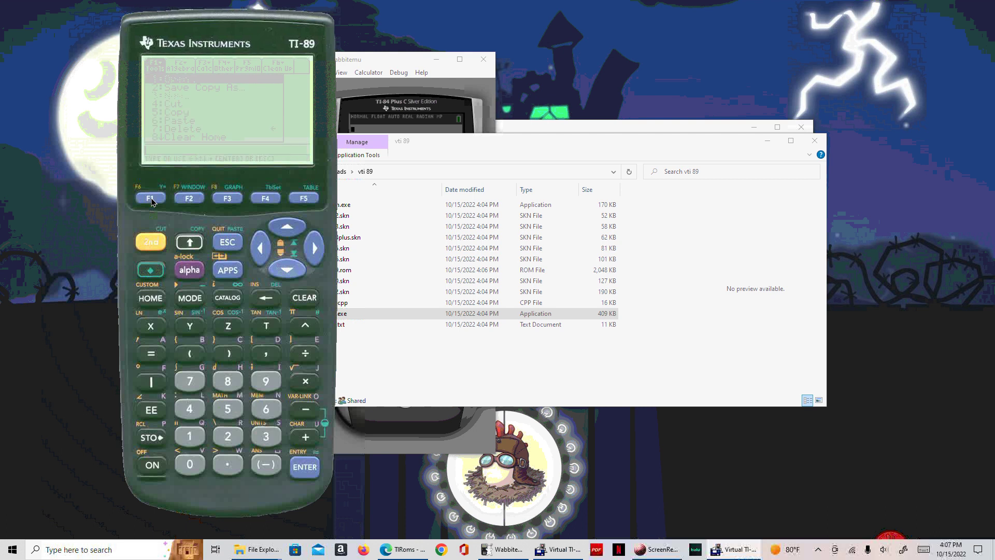
click(190, 199)
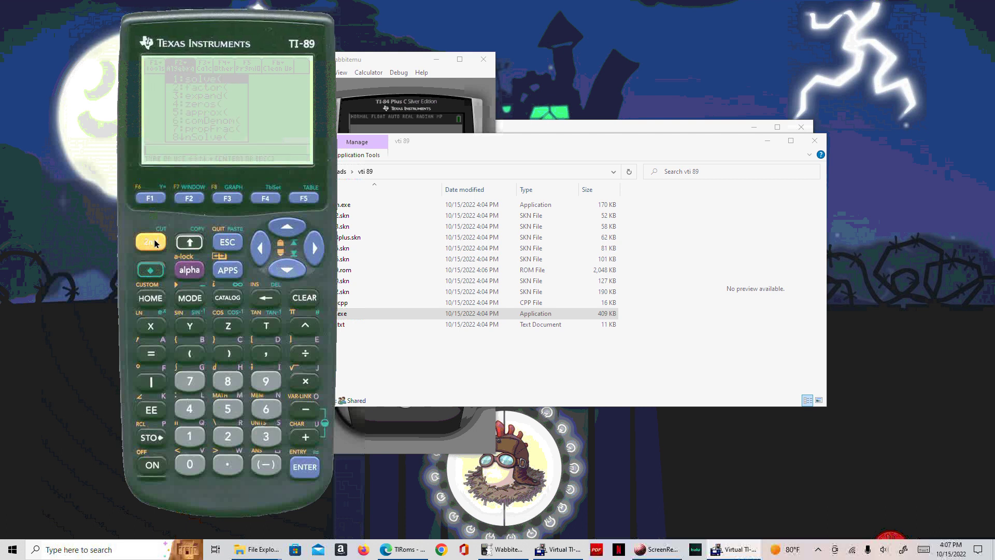
click(227, 244)
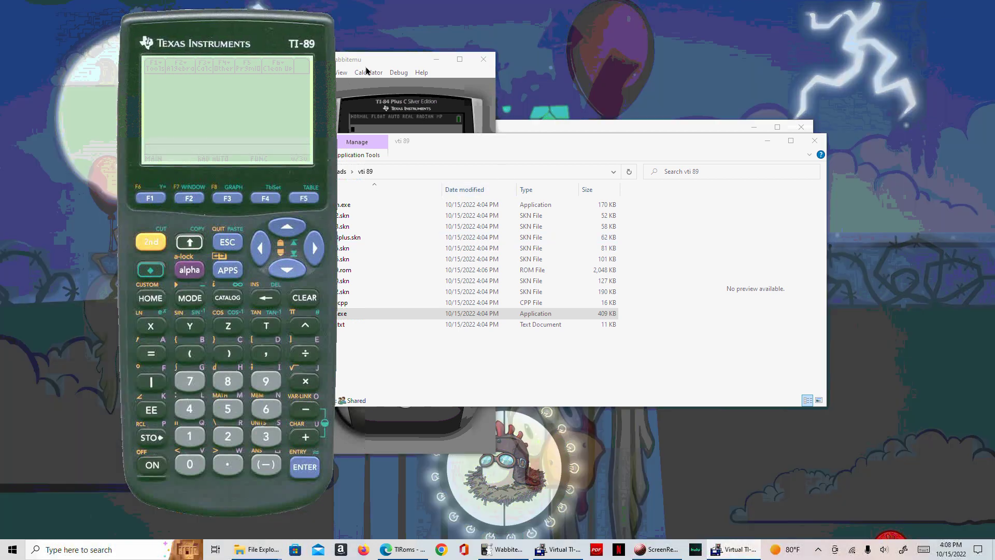
Move Wabbitemu beside the TI-89 and open the TI-89's Display Digits choices in MODE.
click(389, 63)
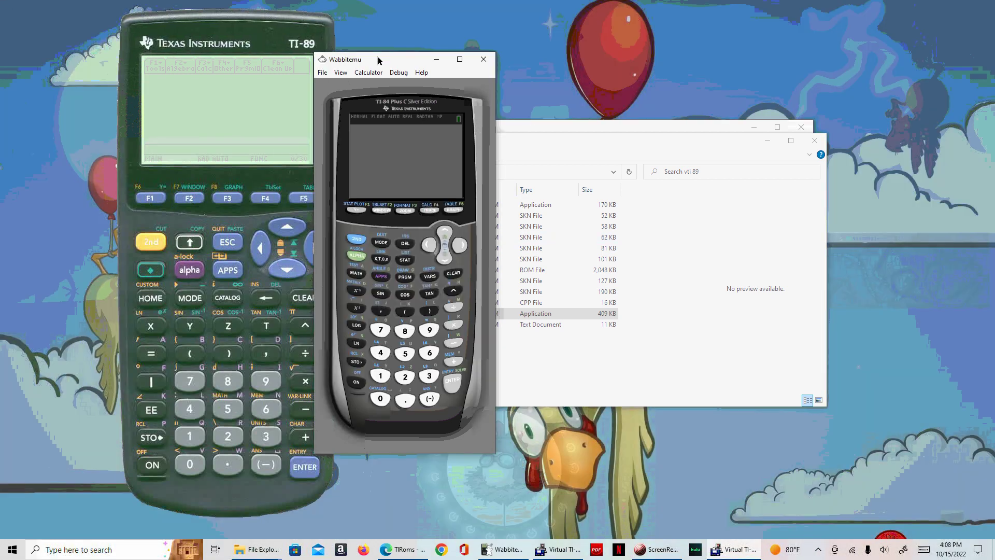
drag(389, 63, 449, 61)
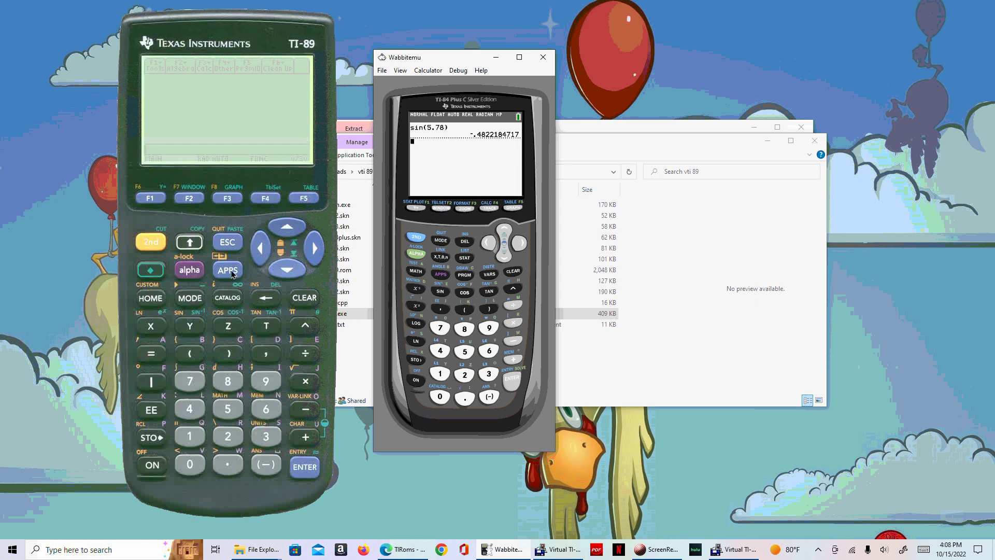
click(197, 300)
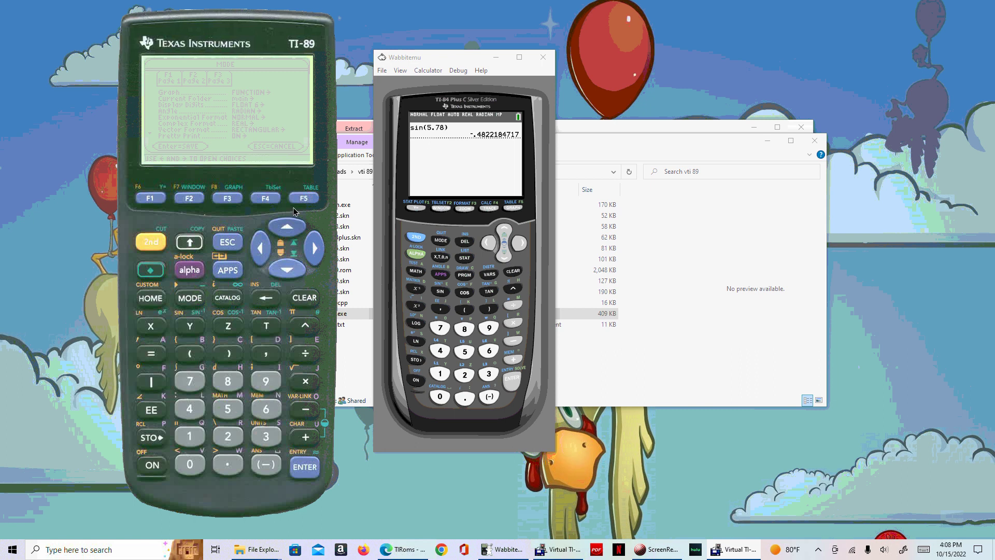
click(292, 269)
click(293, 271)
click(314, 254)
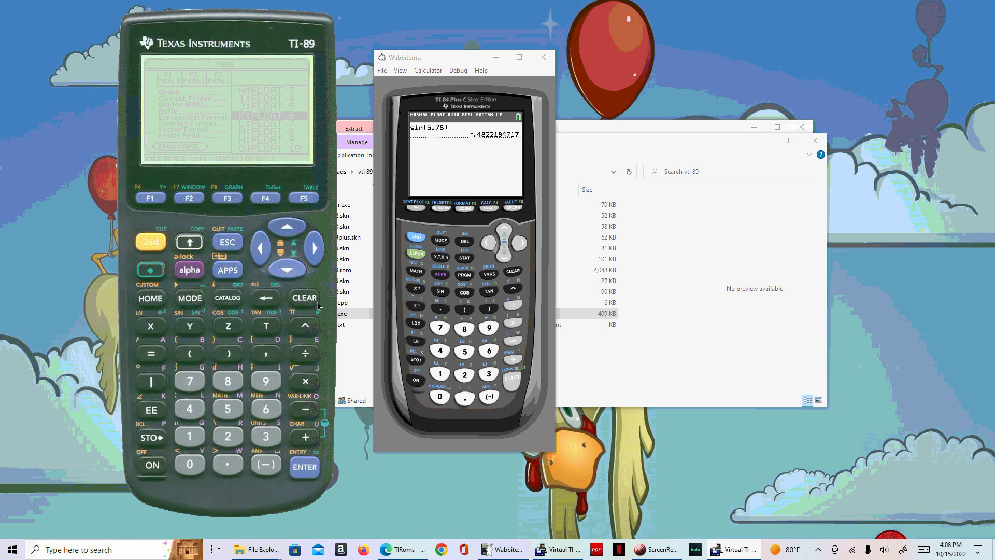
Select FLOAT for Display Digits and save the mode settings.
click(288, 229)
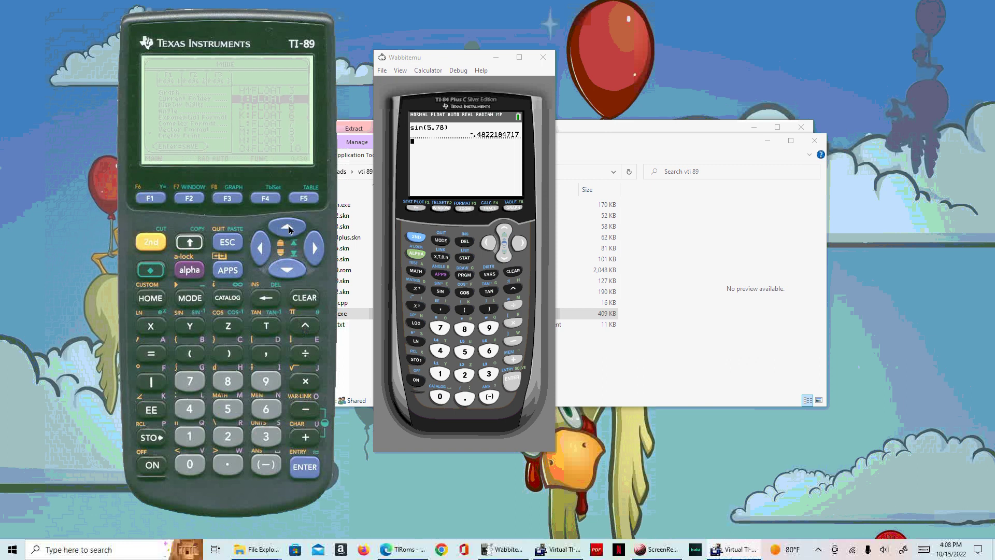
click(288, 228)
click(289, 228)
click(288, 229)
click(288, 228)
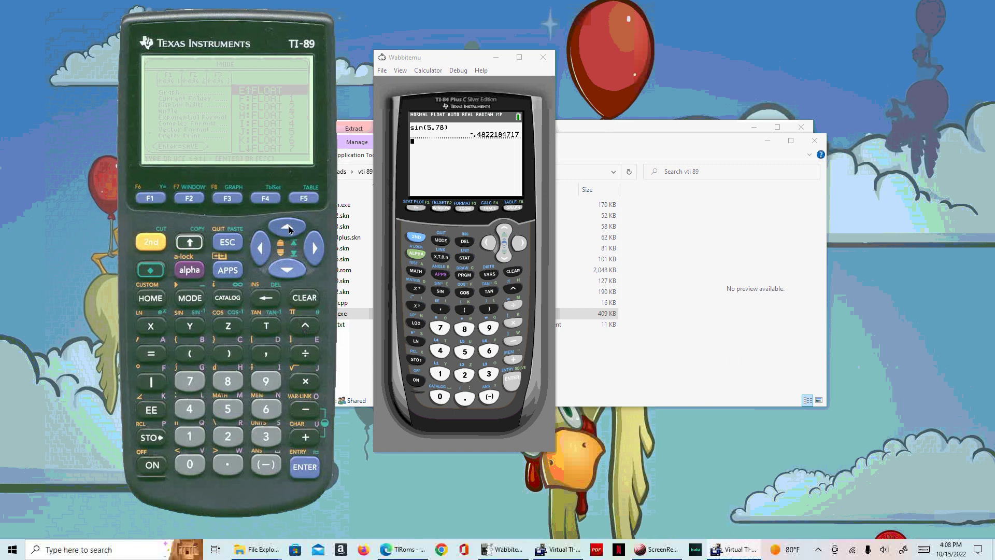
click(308, 468)
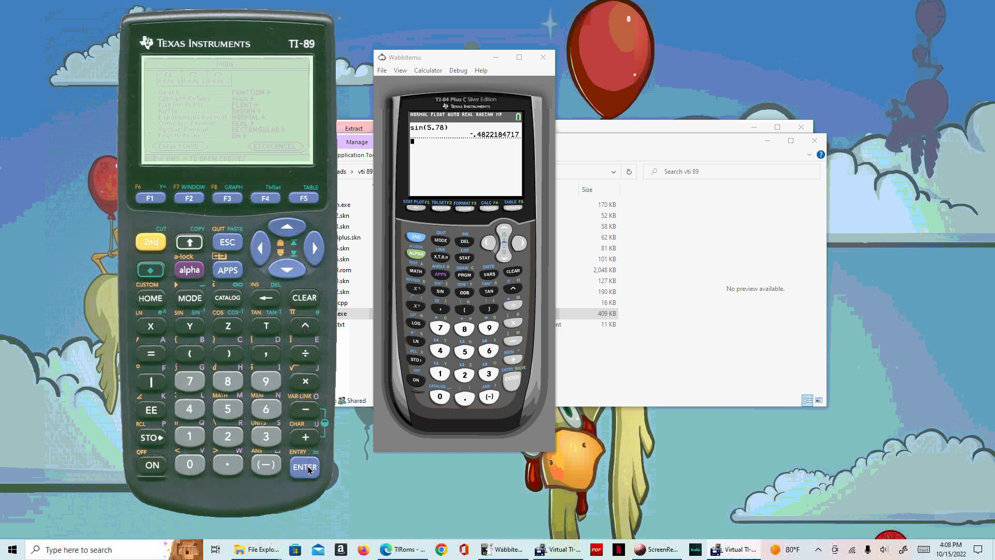
click(304, 468)
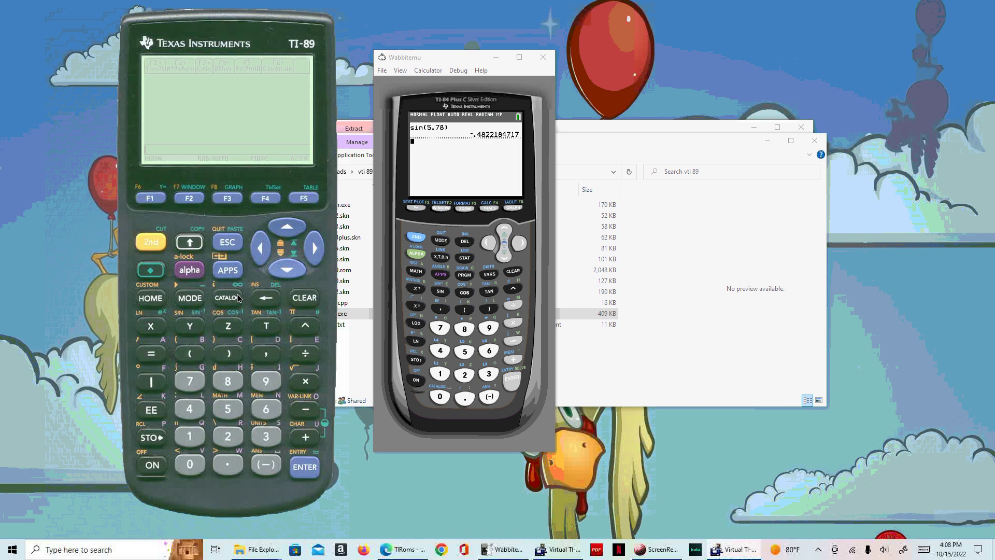
Clear the TI-84's previous sin(5.78) result, check the MODE settings, and return to the home screen.
click(512, 270)
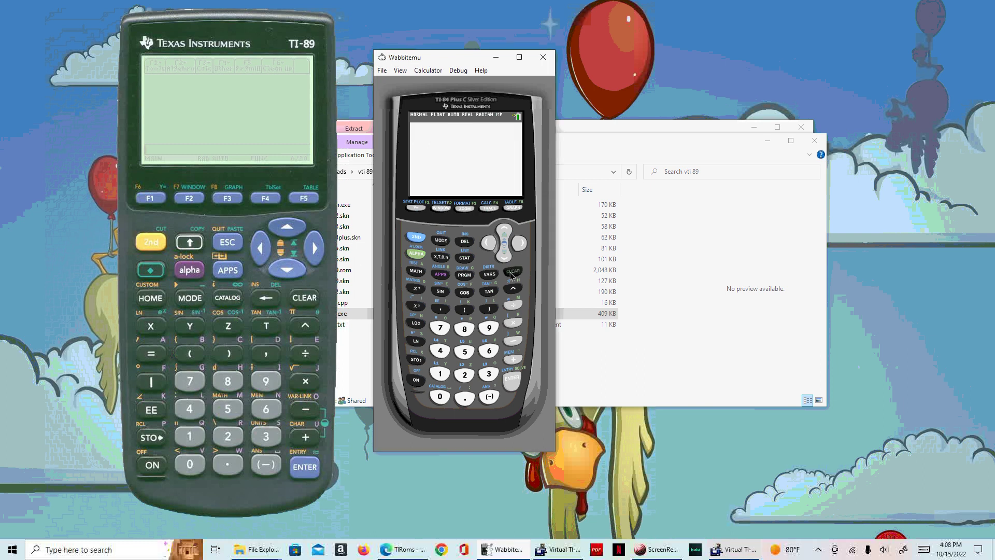
click(442, 241)
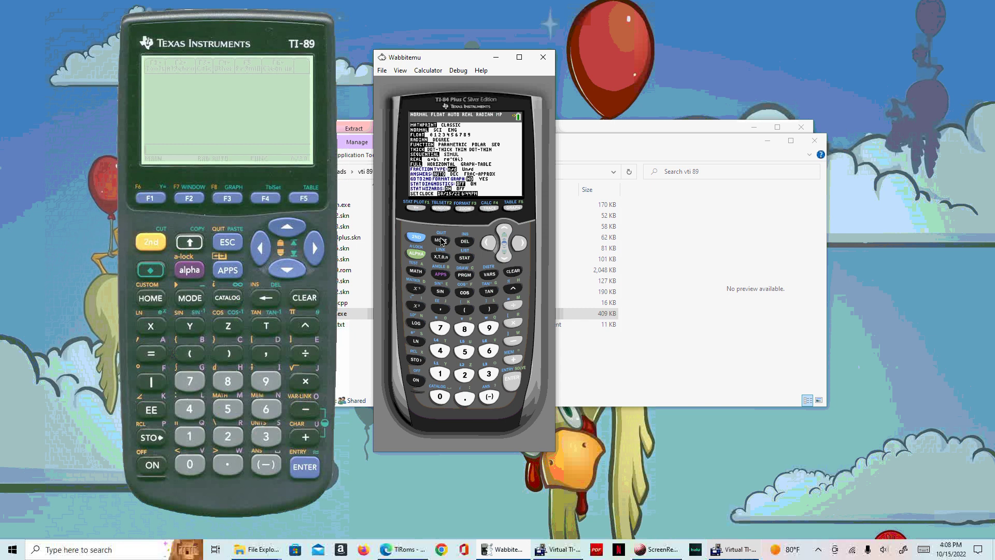
click(416, 238)
click(441, 241)
Enter sin(π/3) on the TI-84 and evaluate it to .8660254038.
click(440, 291)
click(417, 237)
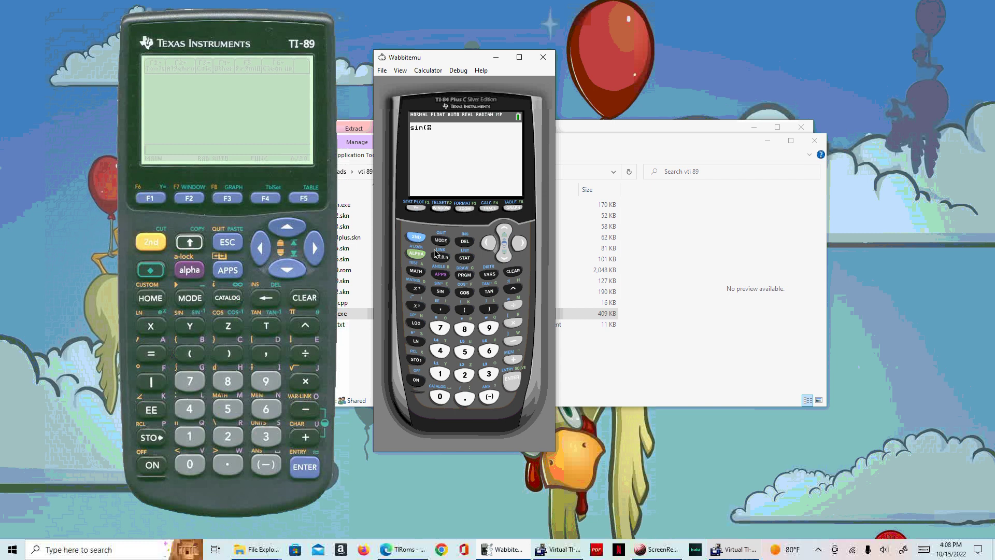
click(515, 294)
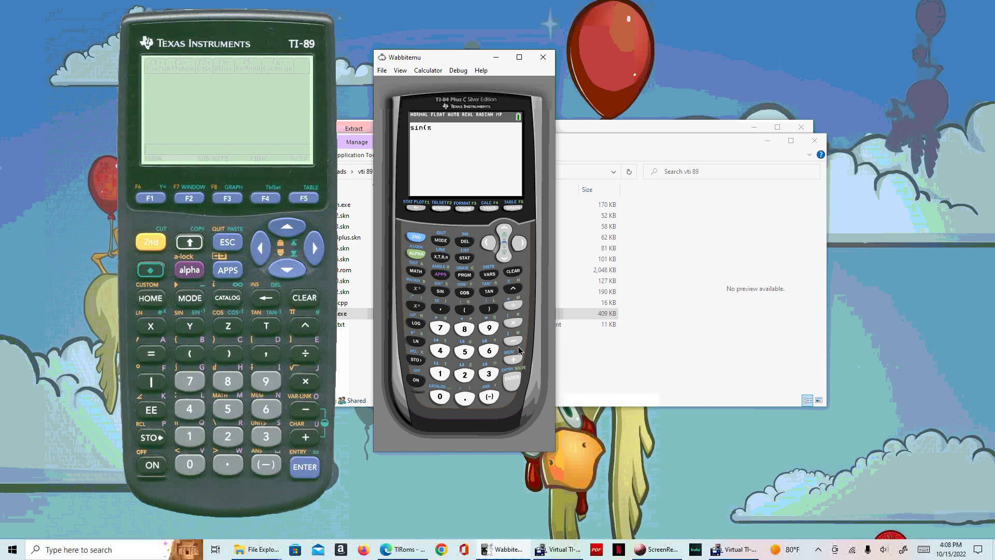
click(513, 306)
click(488, 374)
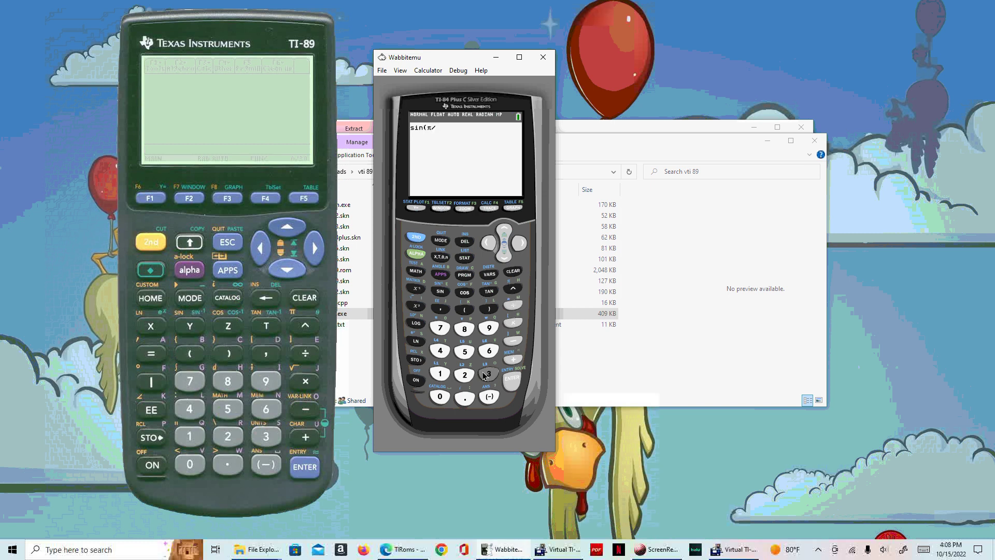
click(489, 309)
click(512, 379)
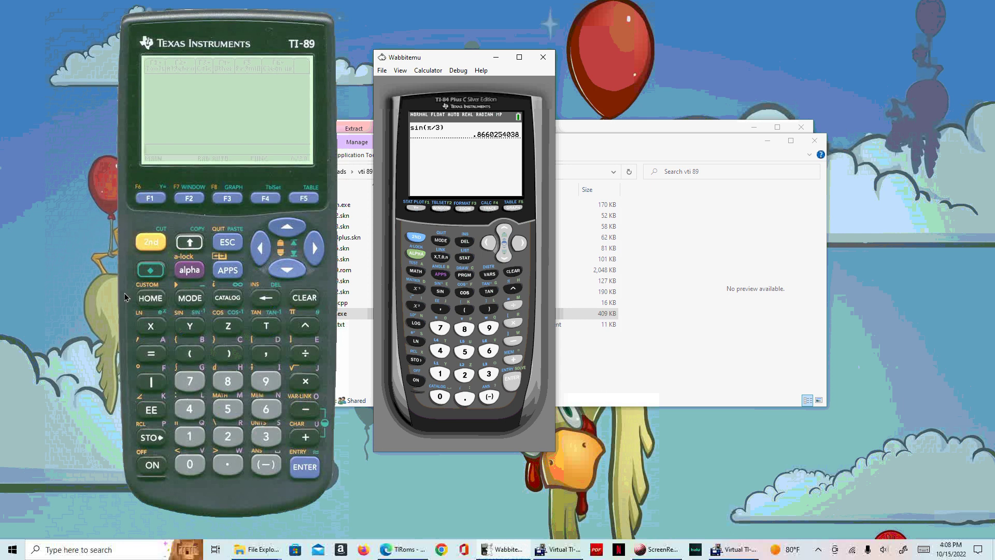
Enter sin(π/3) on the TI-89 and evaluate it to the exact value √3/2.
click(154, 247)
click(186, 325)
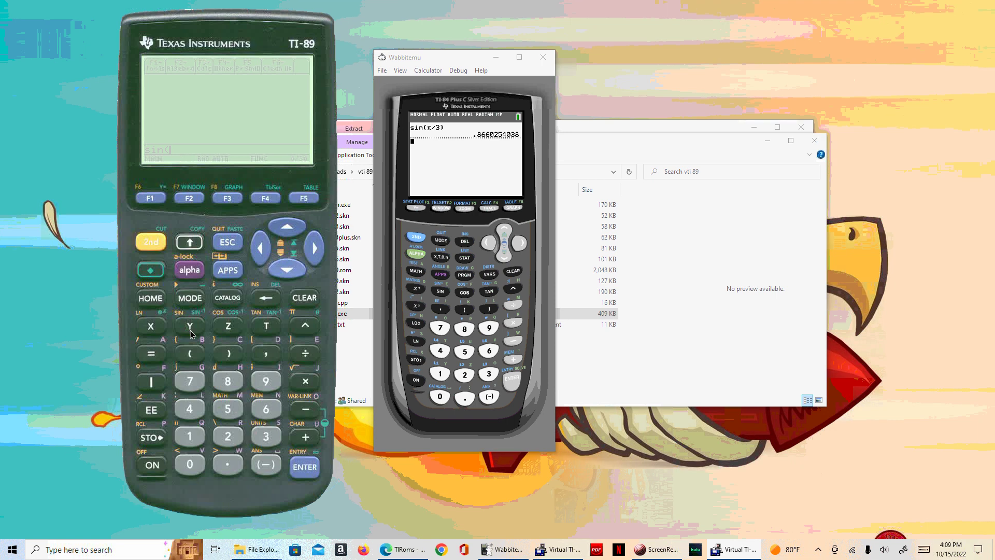
click(154, 248)
click(301, 327)
click(310, 355)
click(268, 437)
click(229, 357)
click(309, 468)
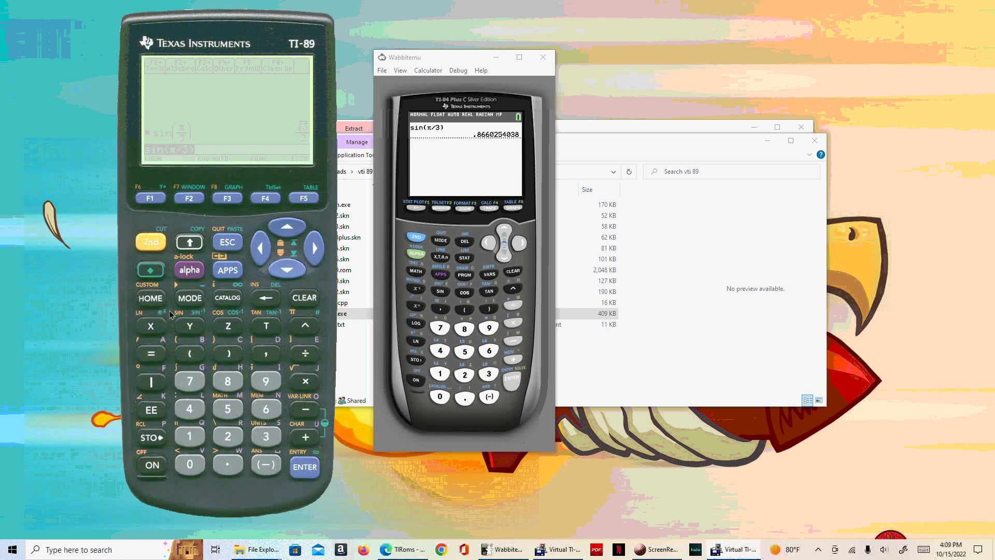
Get the TI-89's decimal value .866025403784, then clear the unfinished ans(1)+ entry line.
click(151, 270)
click(313, 471)
click(308, 440)
click(151, 270)
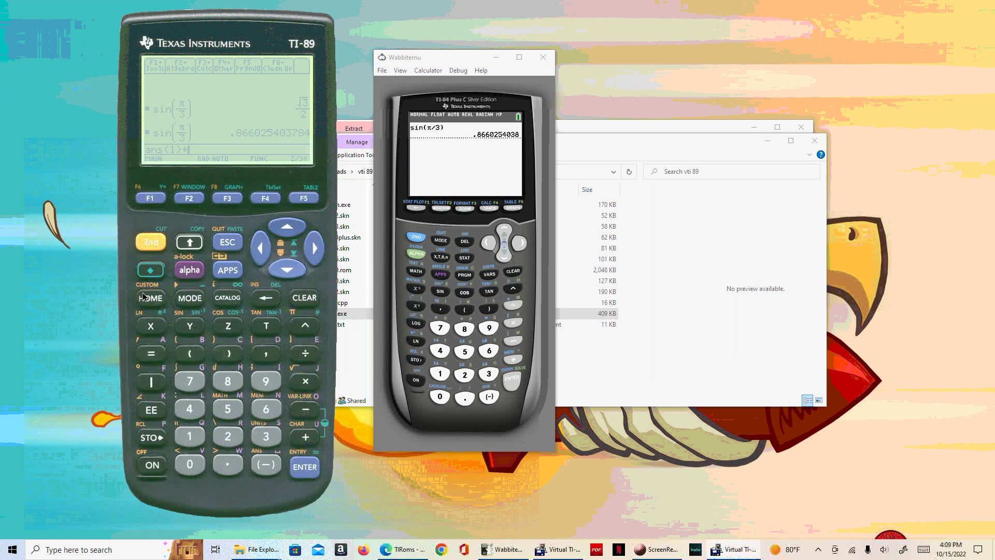
click(305, 439)
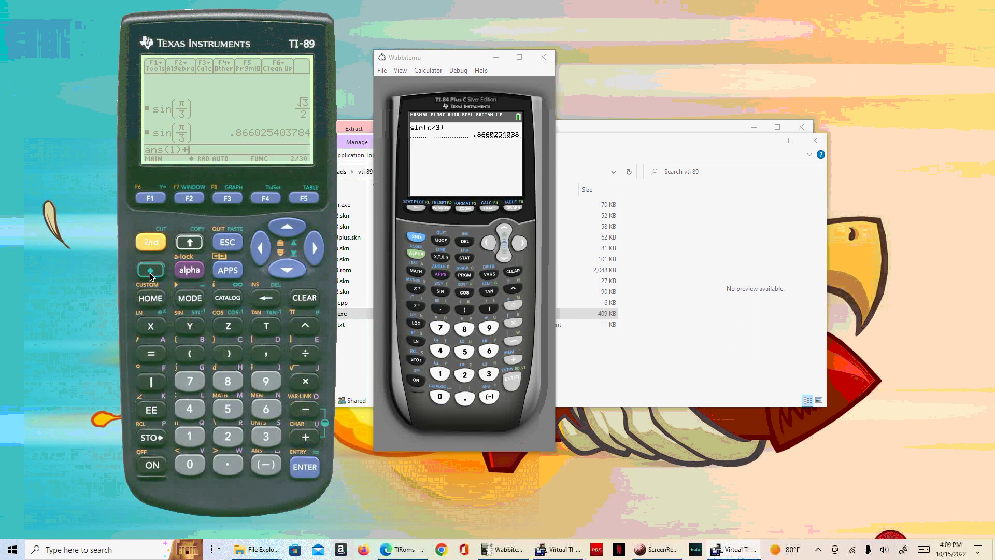
click(313, 437)
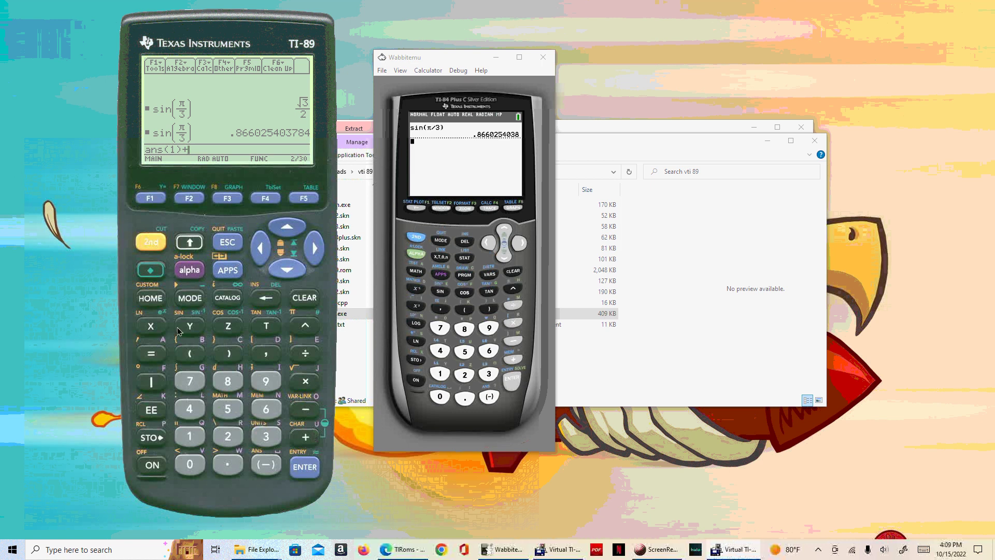
click(303, 298)
Clear the TI-84's sin(π/3) result, then key in √24 and evaluate it to 4.898979486.
click(518, 277)
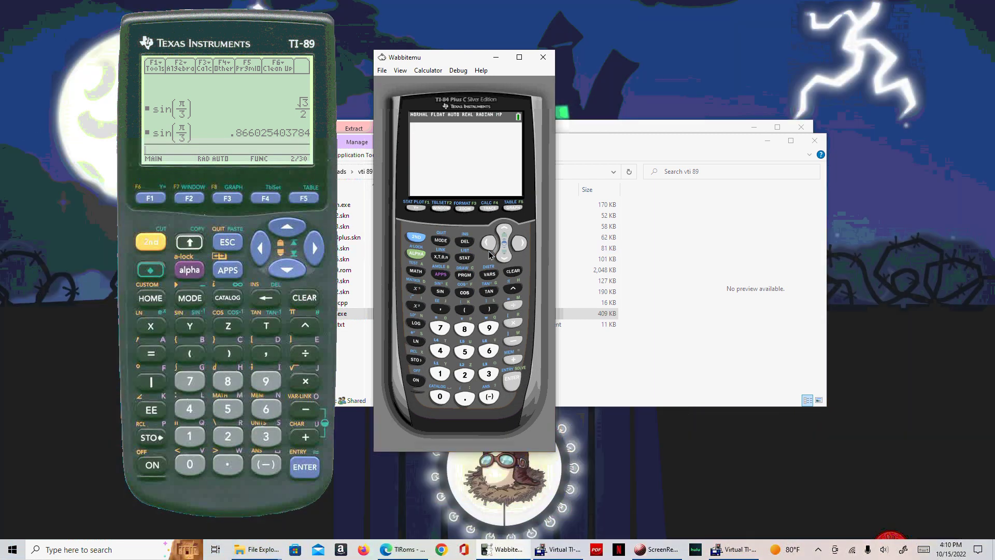
click(421, 241)
click(418, 312)
click(465, 375)
click(440, 351)
click(439, 397)
click(513, 376)
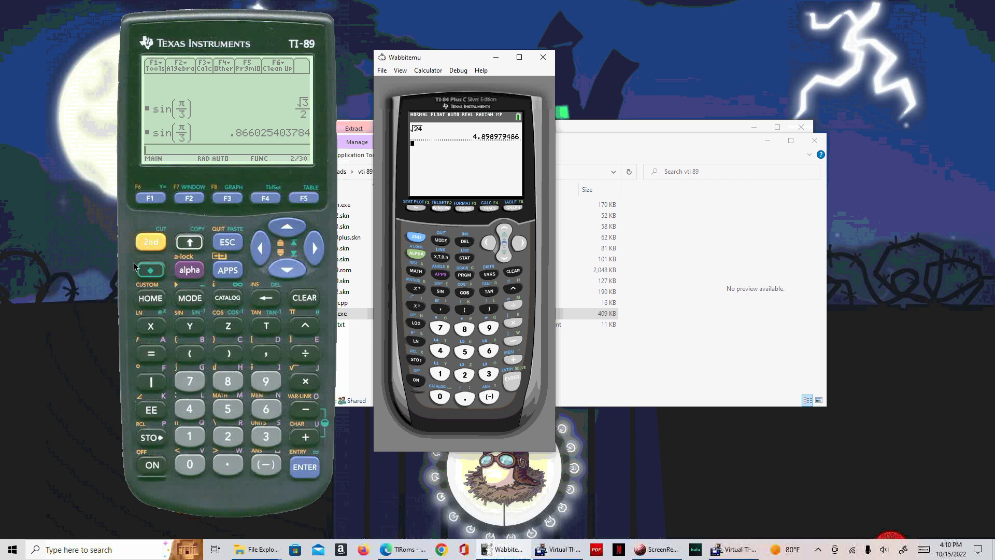
Enter √(24) on the TI-89, evaluating it exactly as 2·√6, then approximately as 4.89897948557.
click(151, 242)
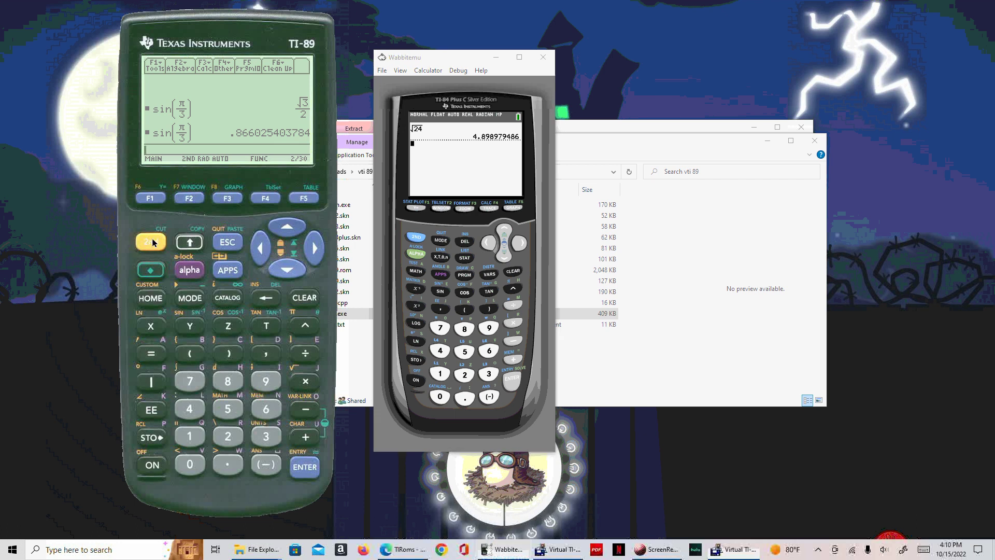
click(306, 384)
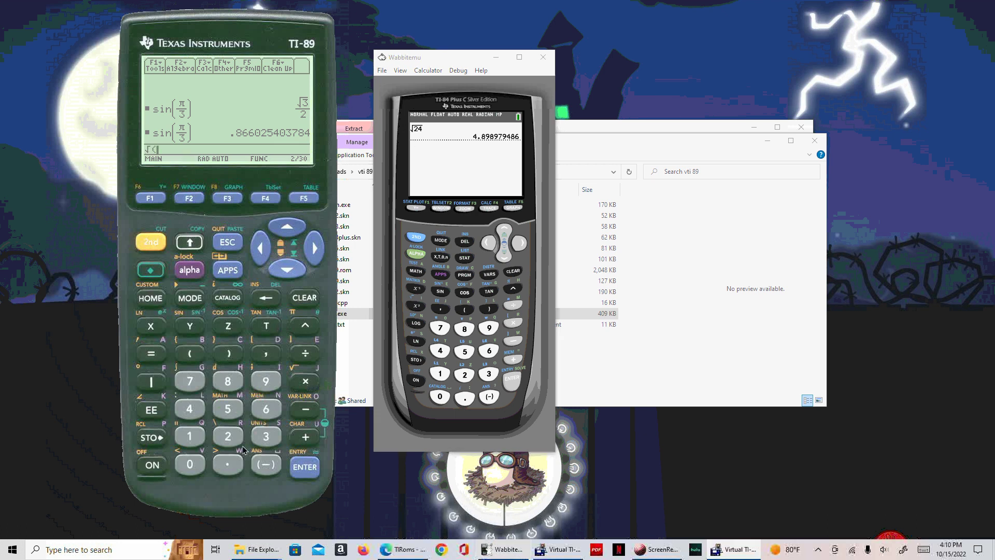
click(224, 436)
click(190, 410)
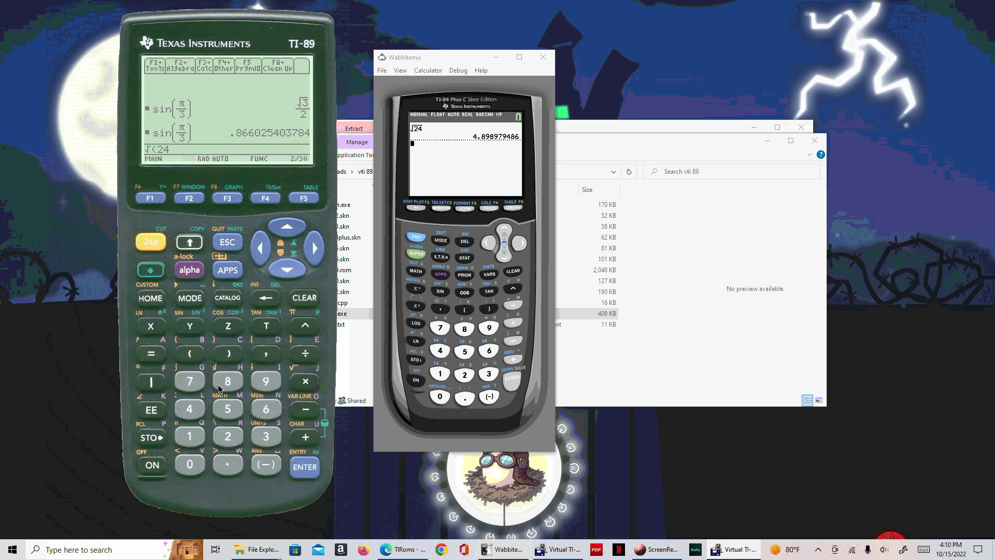
click(233, 356)
click(302, 467)
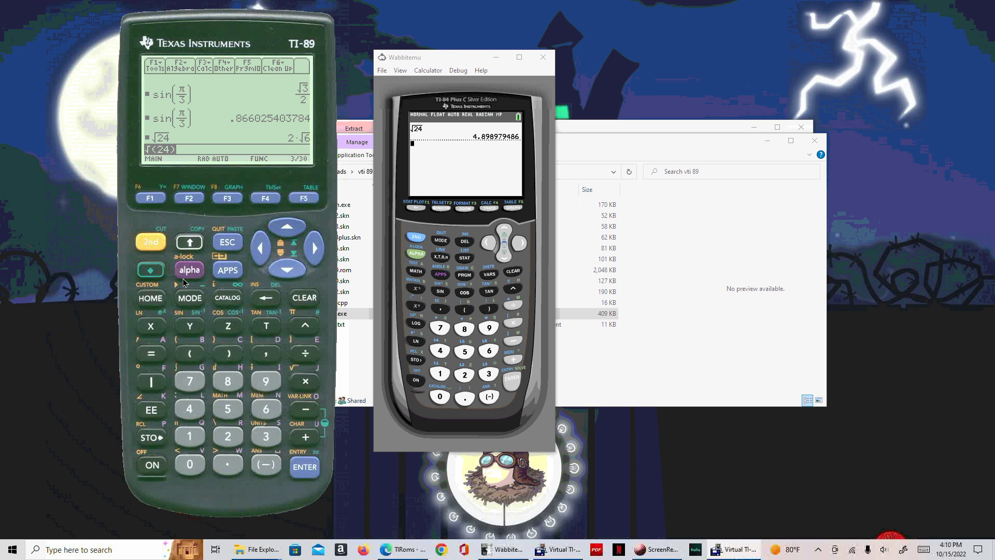
click(313, 468)
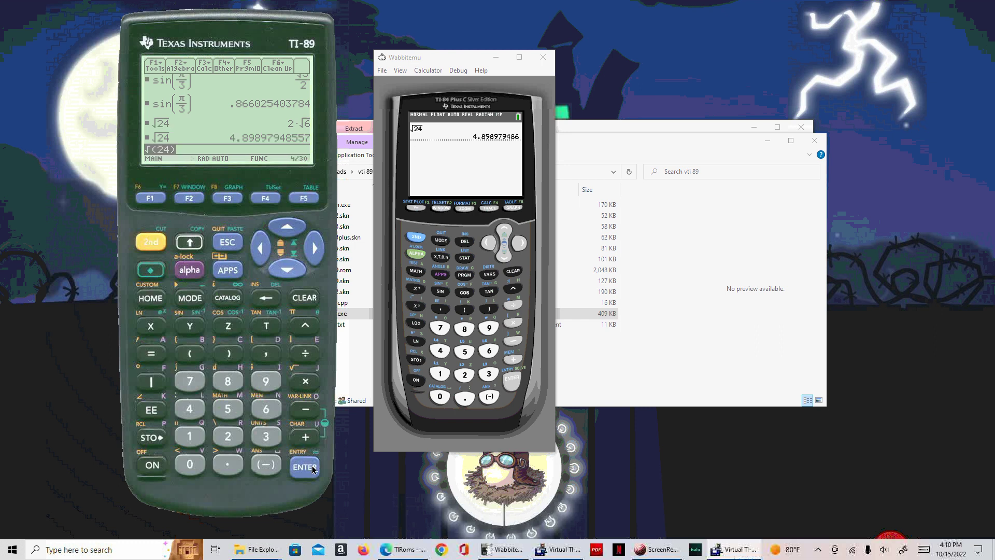